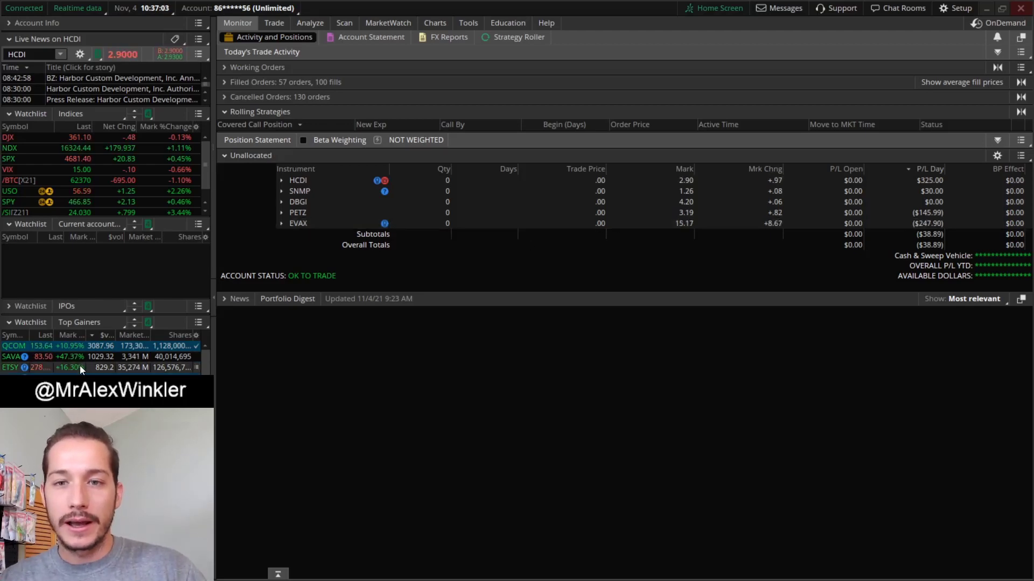
- Link EVAX as the active symbol from the Unallocated positions list
click(297, 224)
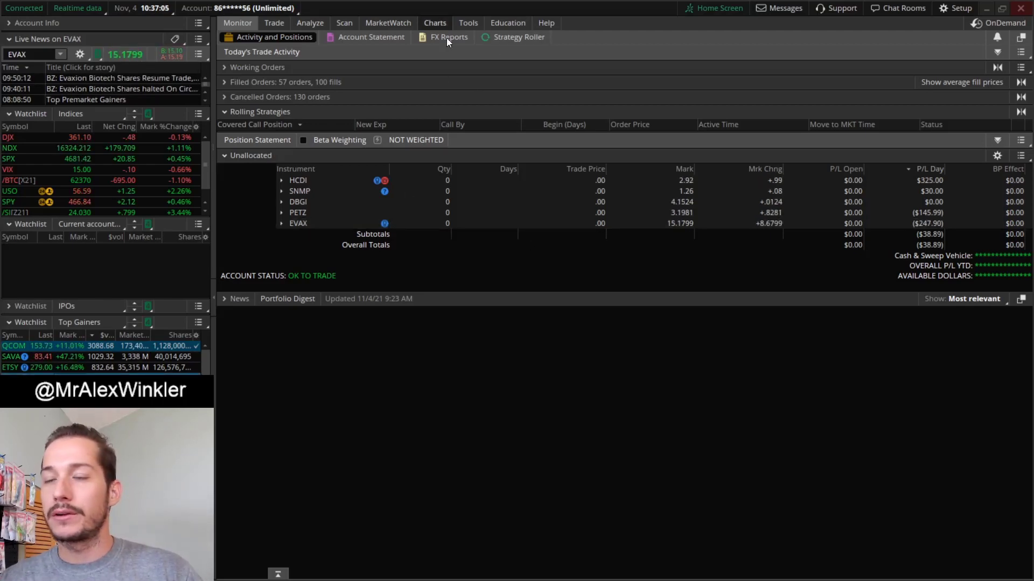
- Open the EVAX chart, pick the trendline tool, and make the price pane taller
click(439, 23)
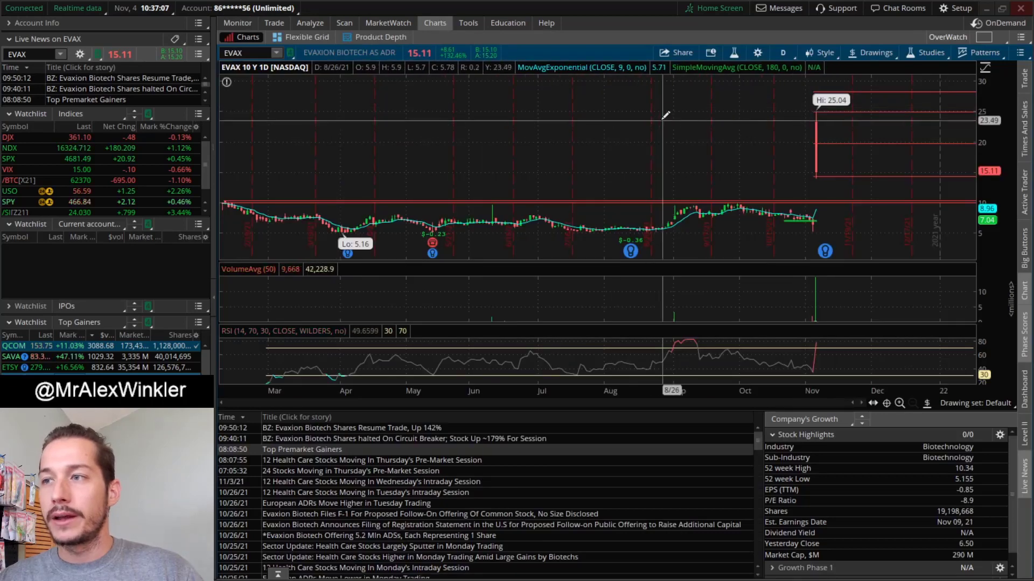
click(651, 156)
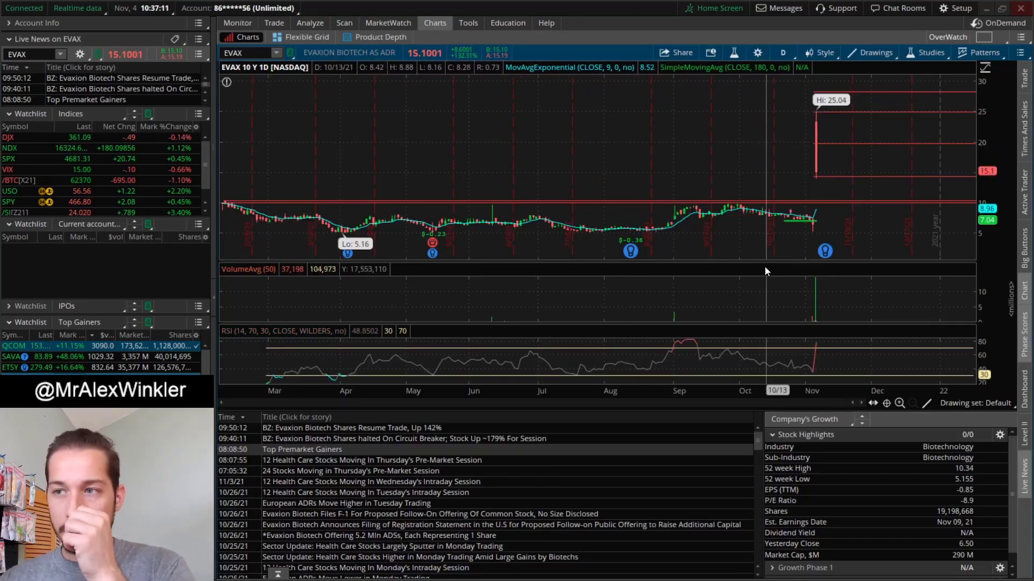
drag(768, 264, 767, 288)
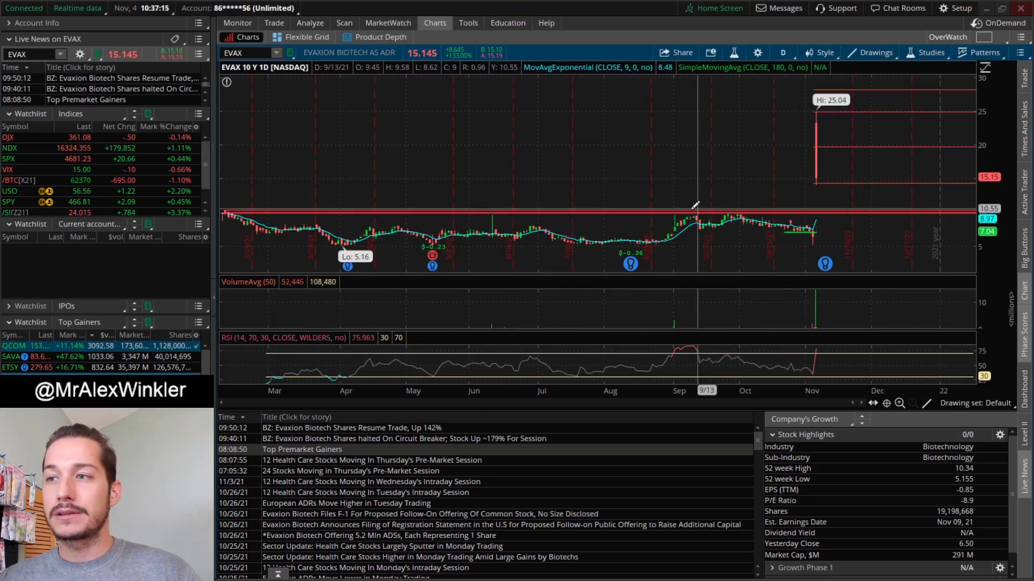
- On Active Trader, measure EVAX's drop from and run-up to the Hi 50 peak, clear both lines, then rescale the 5m chart
click(273, 23)
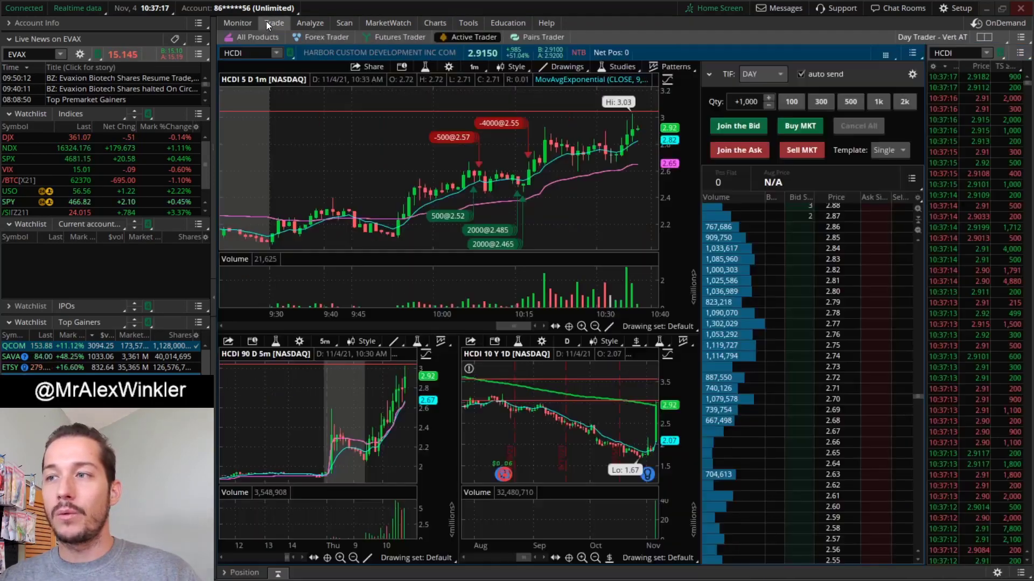
right_click(466, 142)
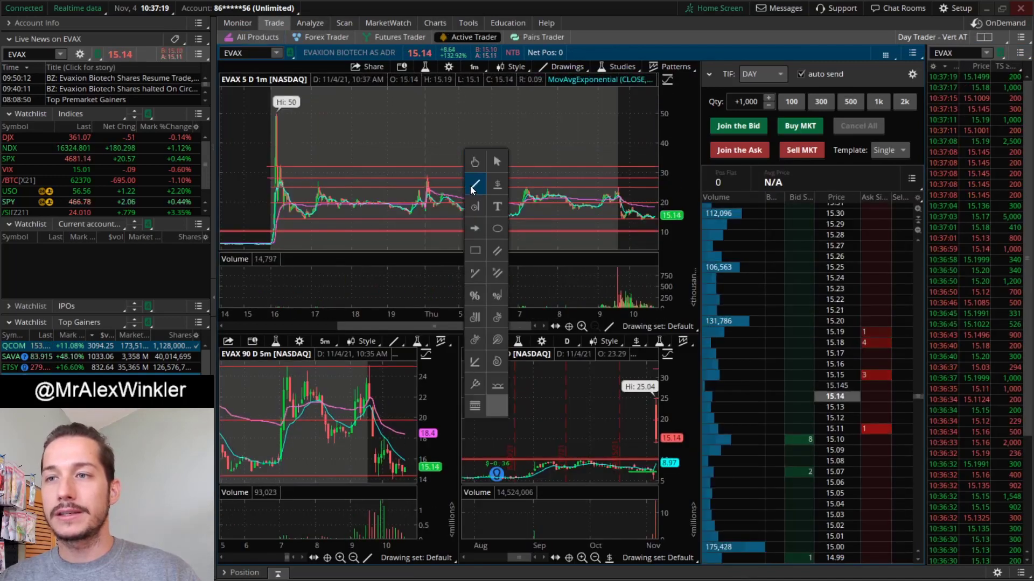
click(477, 178)
drag(579, 218, 304, 108)
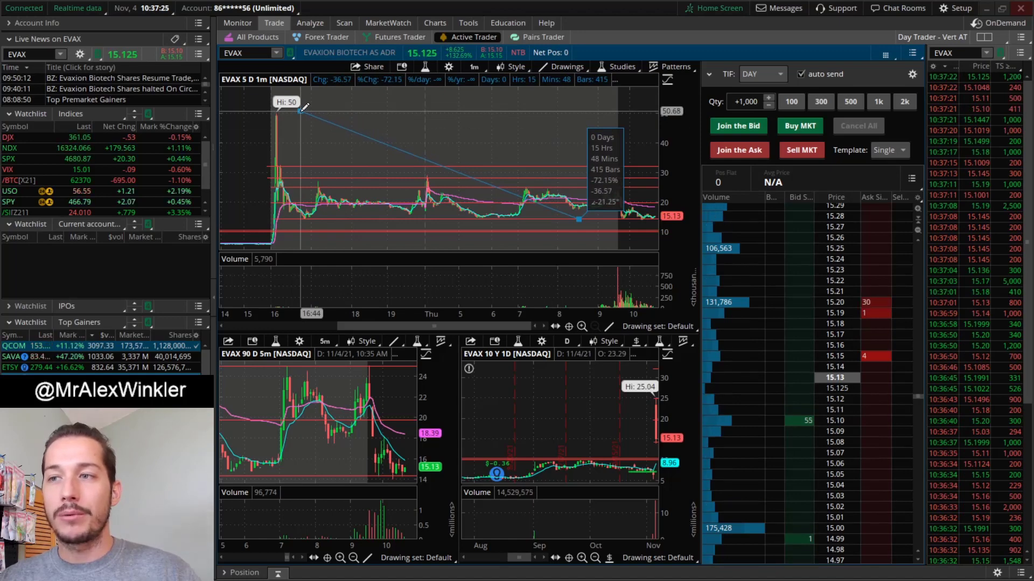
key(Escape)
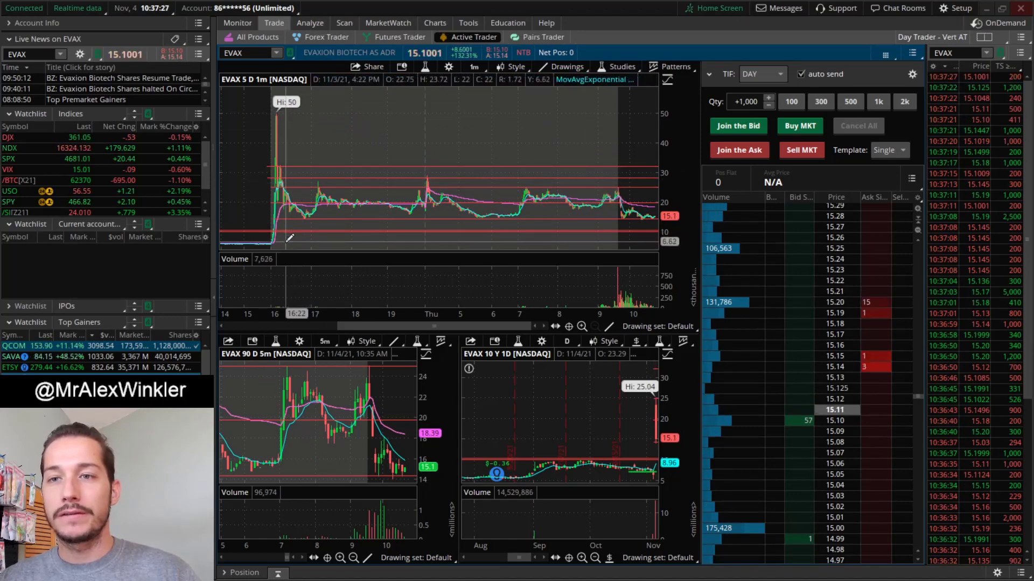
drag(290, 238, 318, 106)
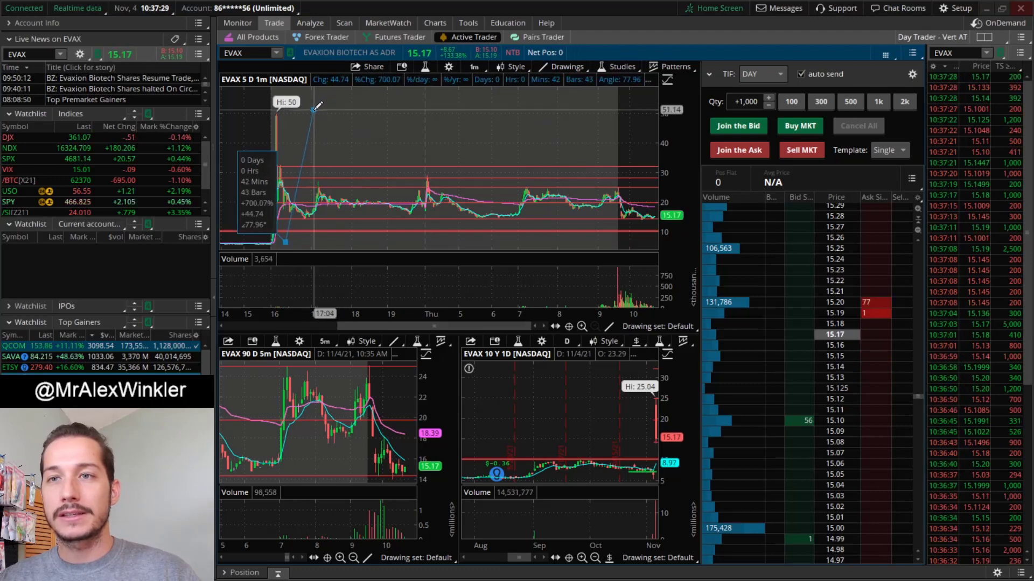
key(Escape)
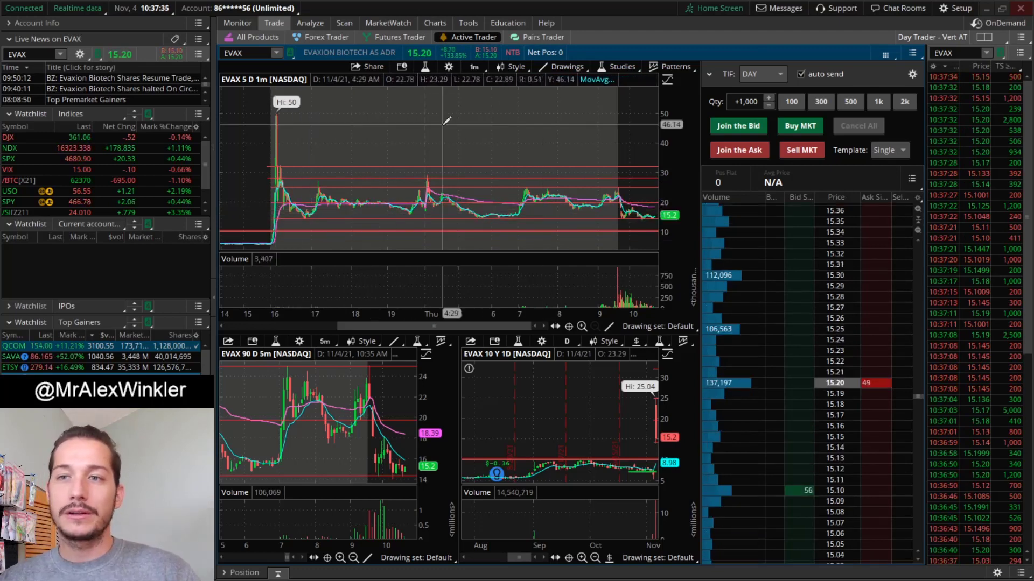
scroll(330, 400, down, 5)
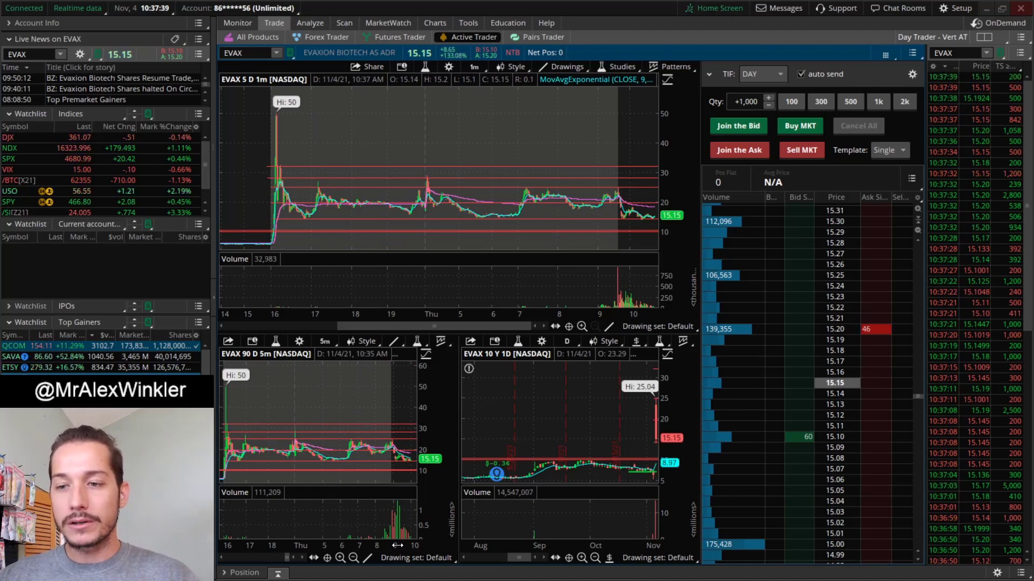
- Narrow the 5-minute chart to the last few days and pan the 1-minute chart to this morning's session
scroll(280, 523, up, 5)
drag(280, 523, 301, 522)
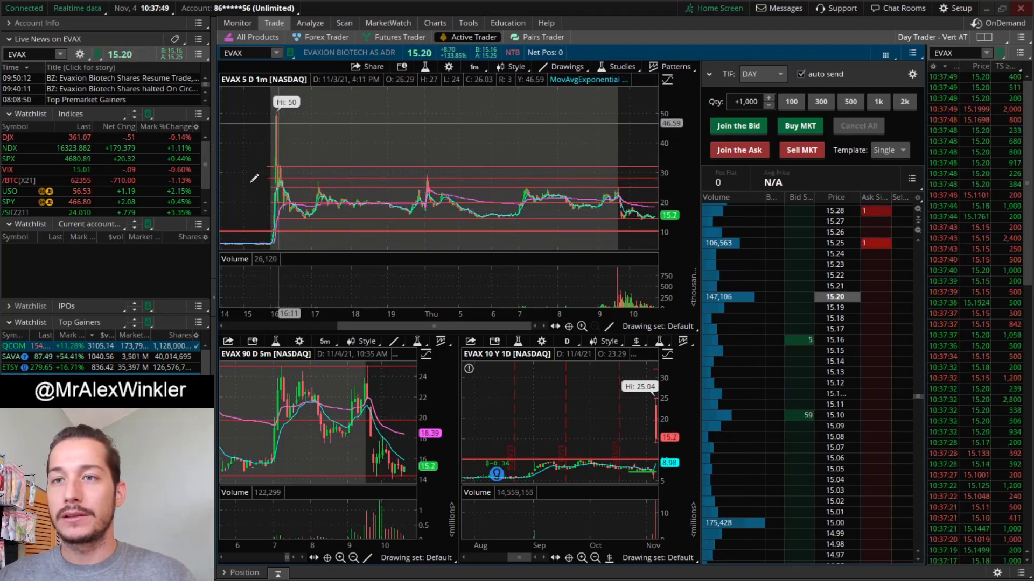
scroll(291, 200, up, 1)
scroll(437, 211, up, 8)
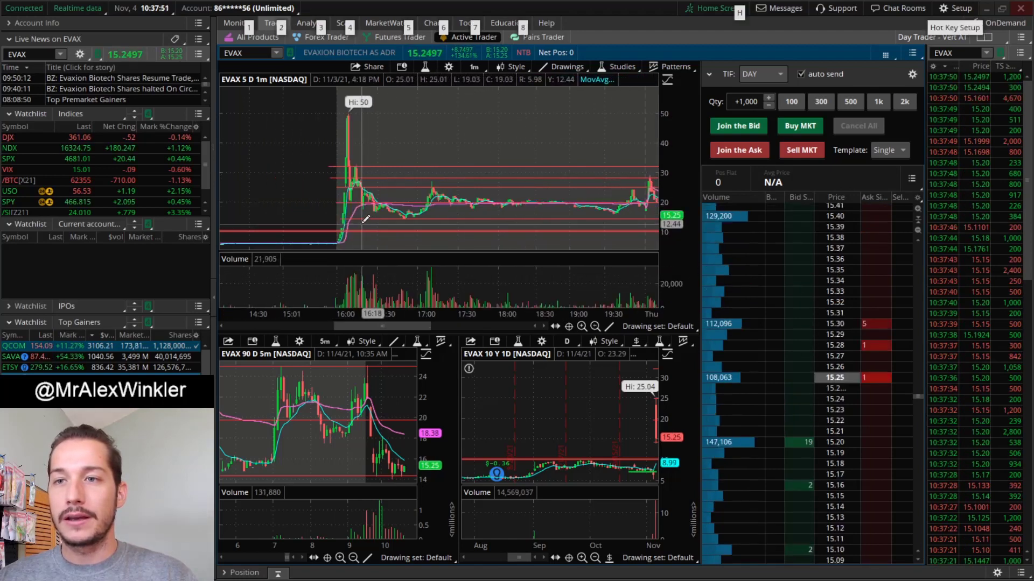
scroll(447, 209, down, 3)
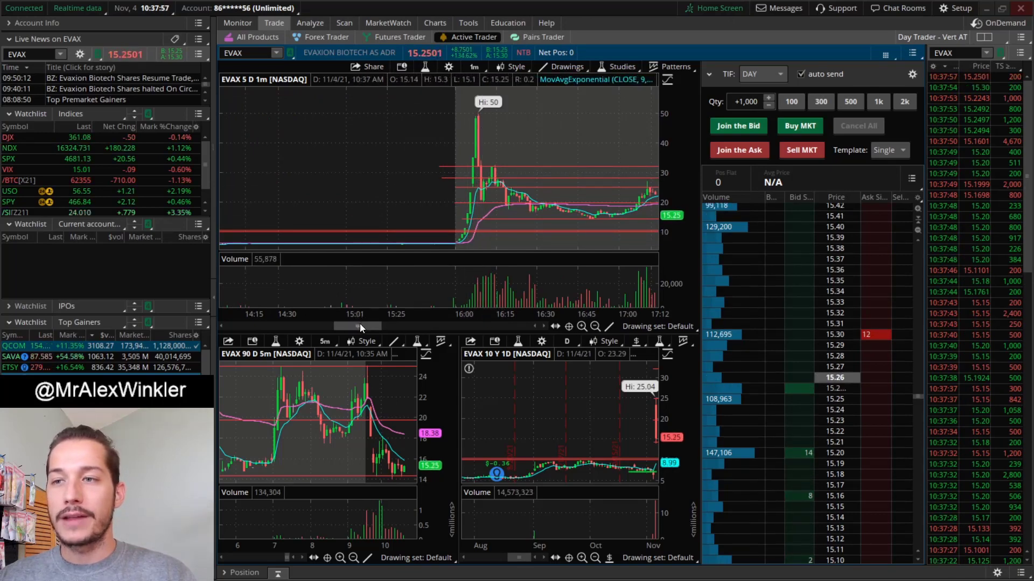
drag(360, 317, 494, 319)
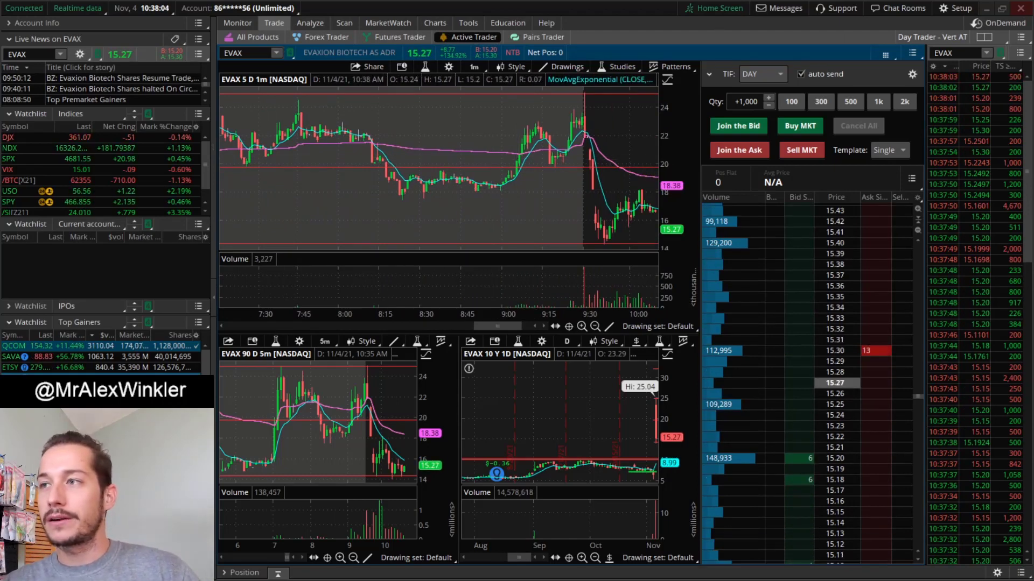
- Load the Day Trader - Vert AT grid layout, close Chart Settings unchanged, and zoom the EVAX 1m chart
click(1001, 40)
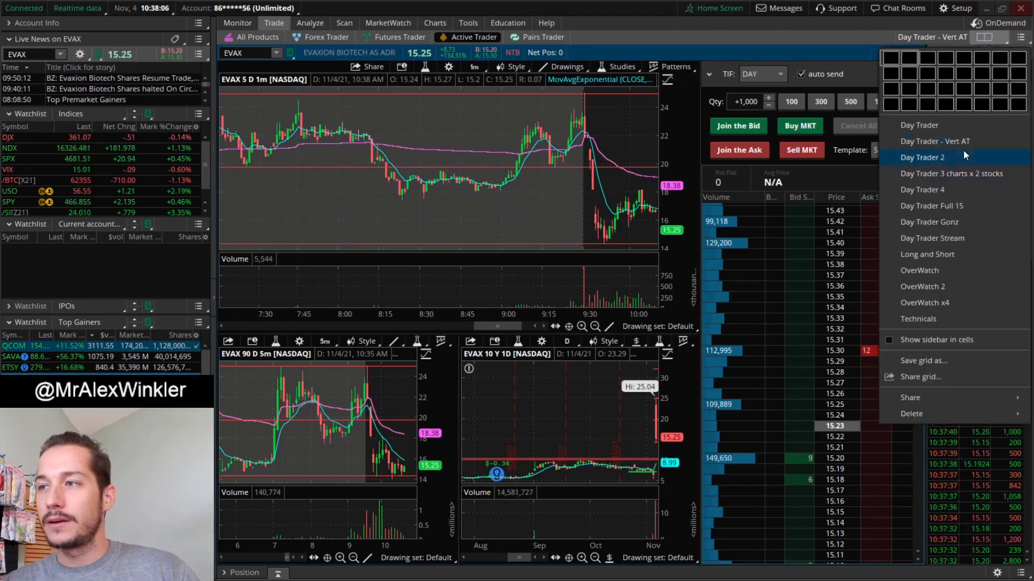
click(964, 144)
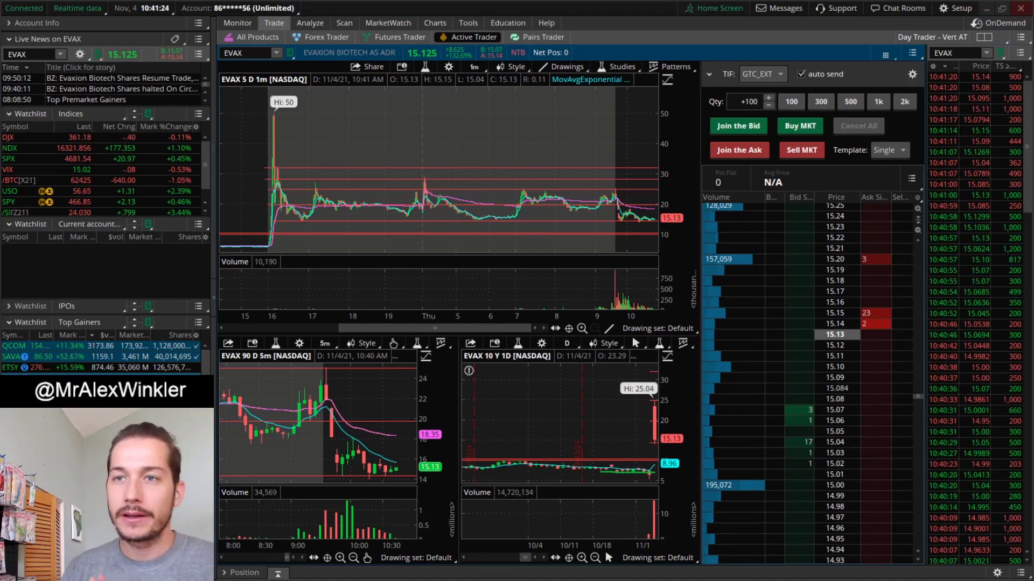
click(449, 68)
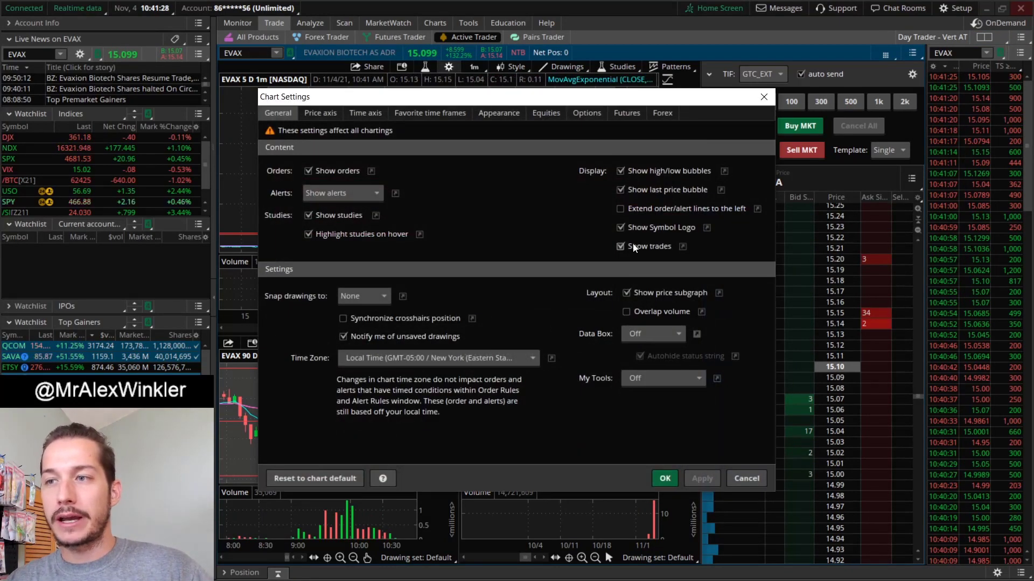
click(746, 478)
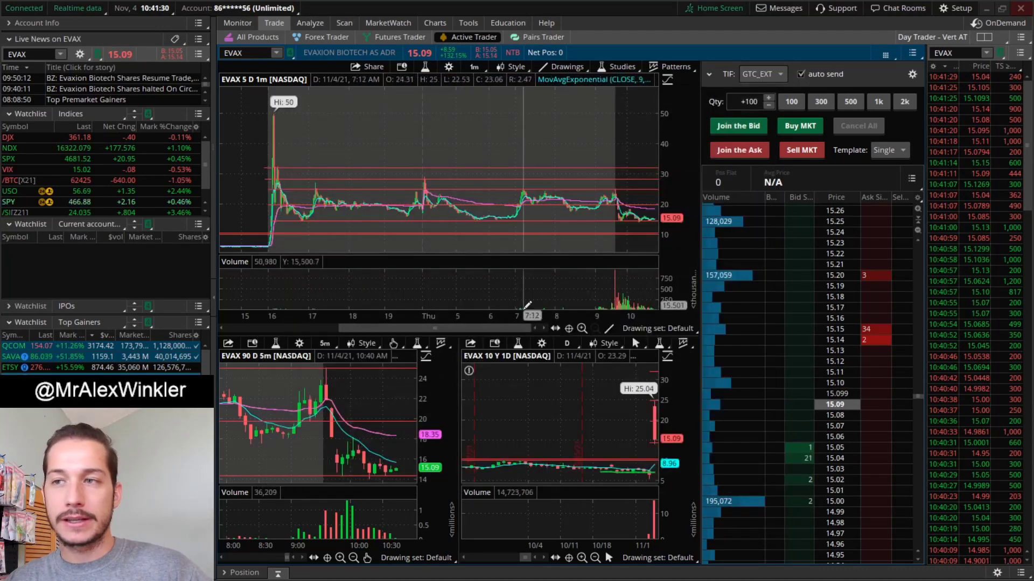
scroll(482, 217, up, 5)
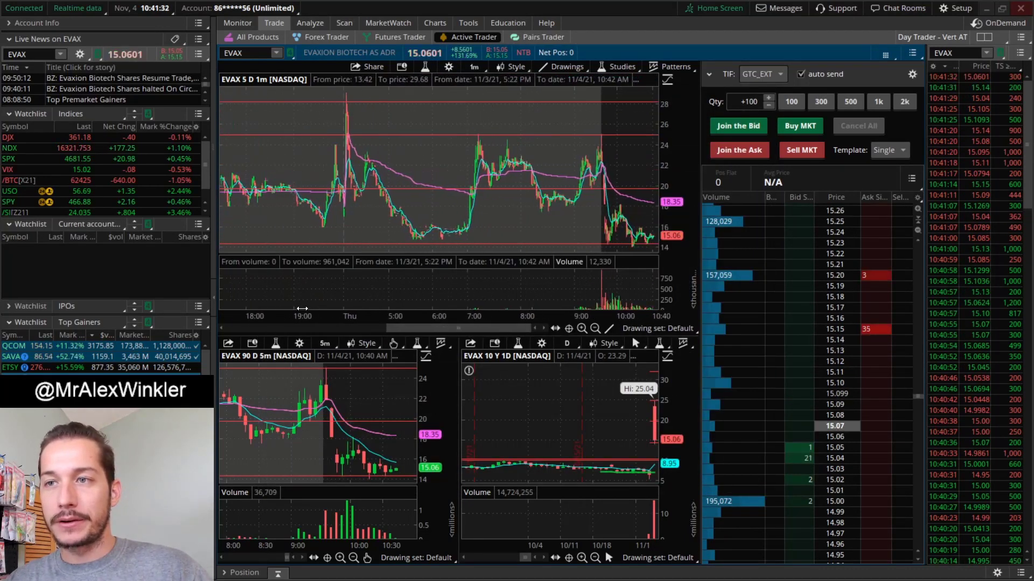
scroll(481, 216, up, 5)
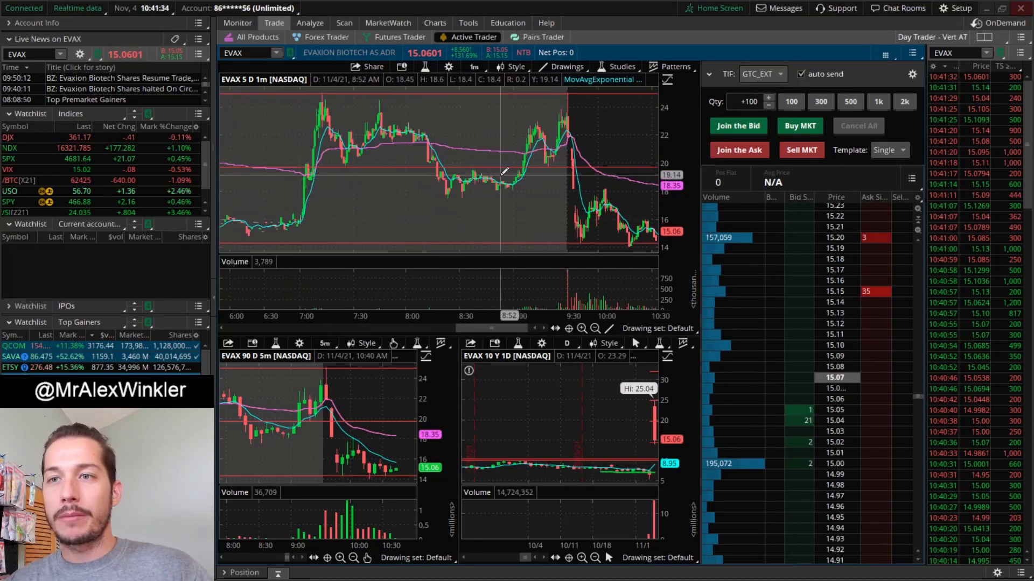
- Check today's fills, then draw a trendline measuring the 7:00 spike's rise to its peak
click(240, 19)
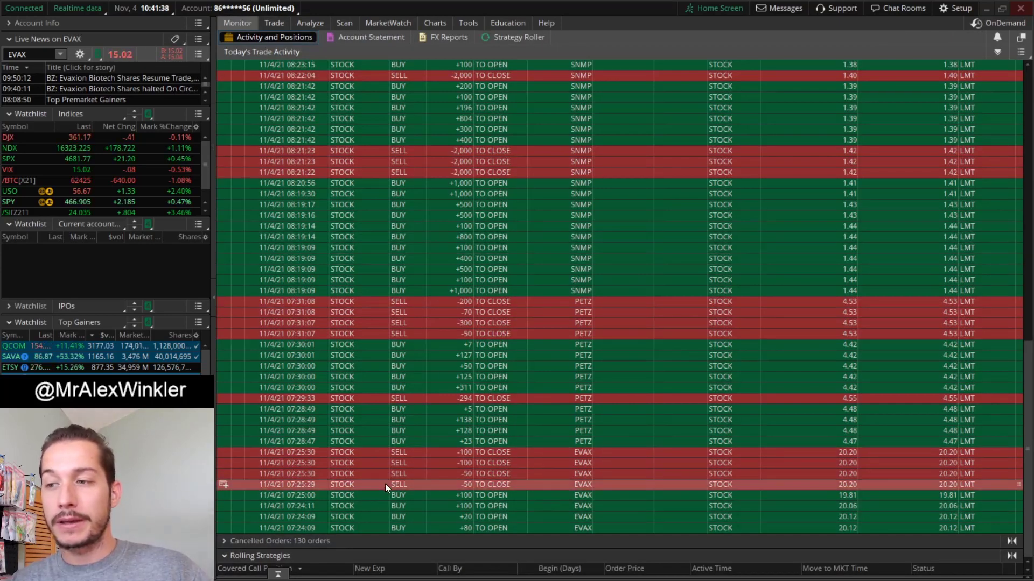
click(281, 24)
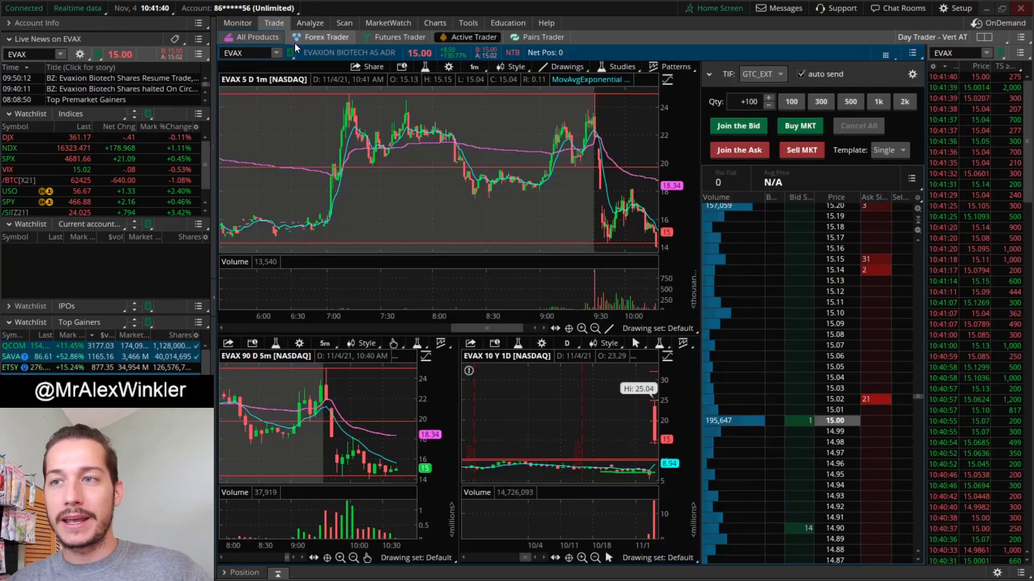
scroll(402, 134, up, 5)
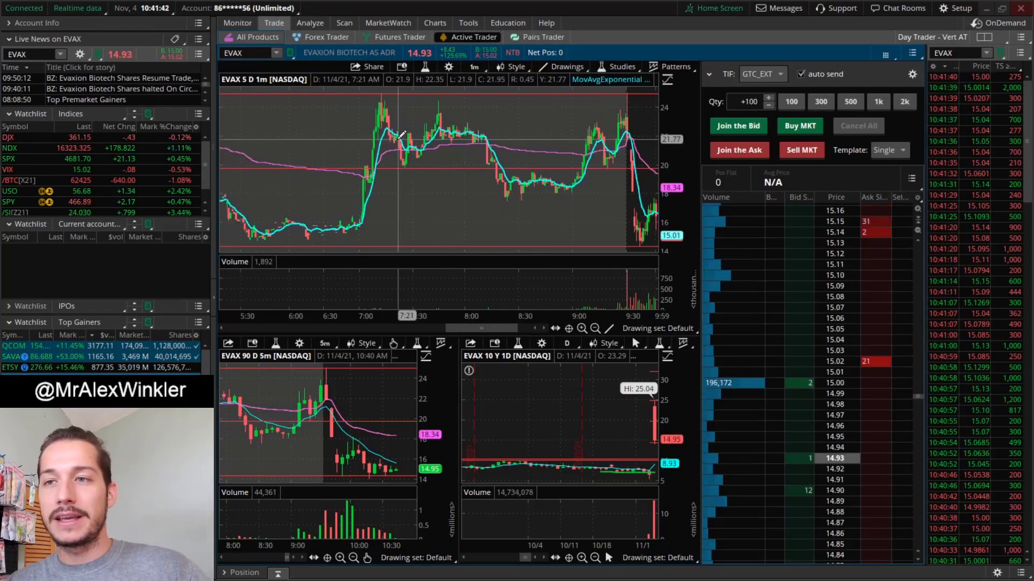
scroll(402, 134, down, 3)
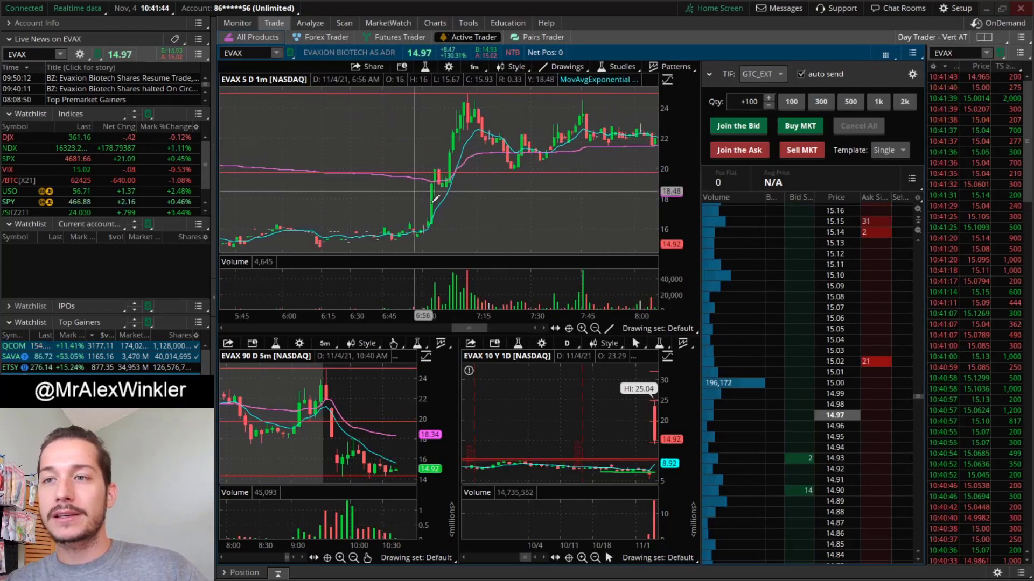
click(431, 234)
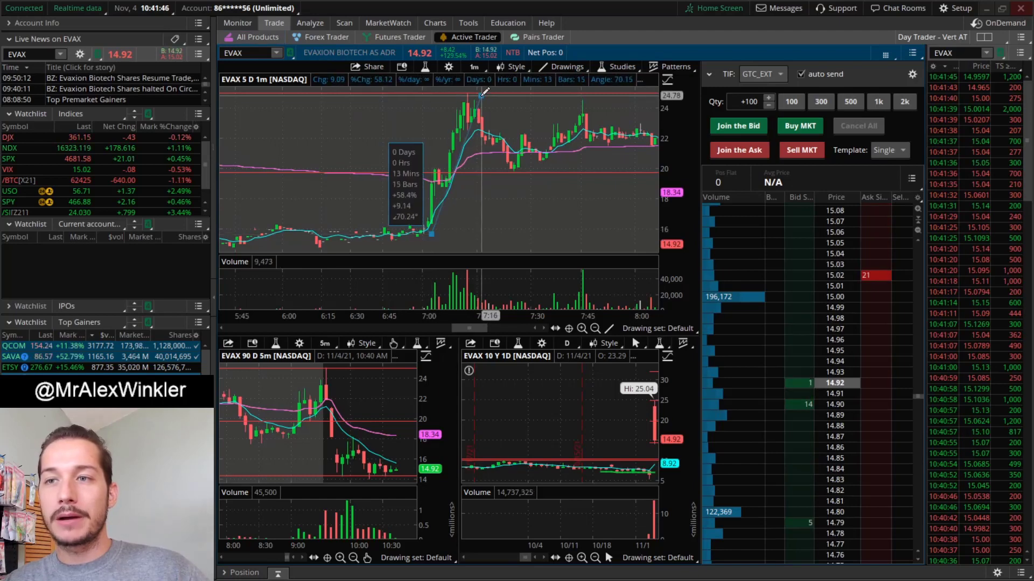
click(483, 91)
scroll(431, 162, down, 6)
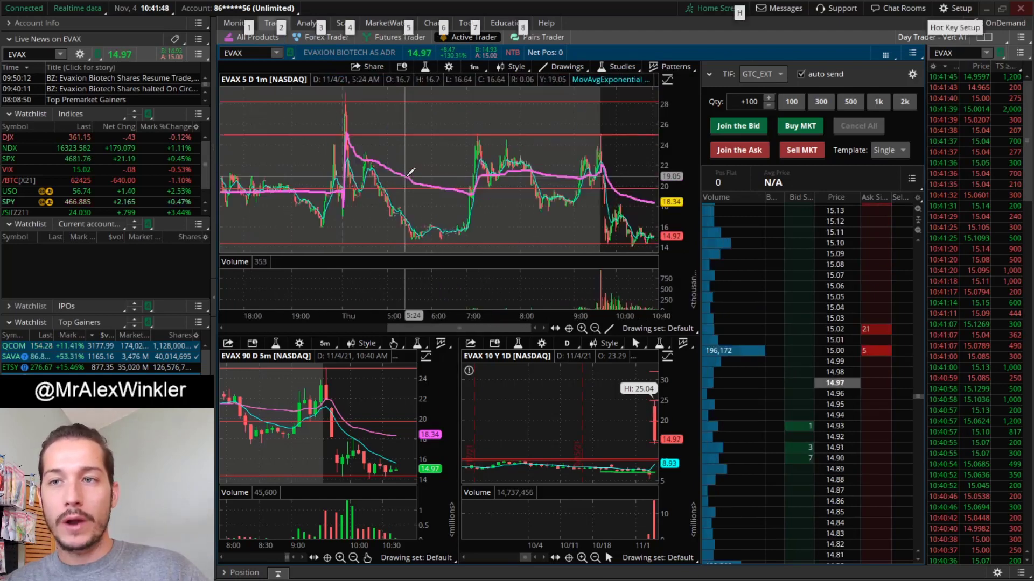
- Start measuring the drop from the spike high and the morning run-up, cancelling both unfinished lines
click(447, 235)
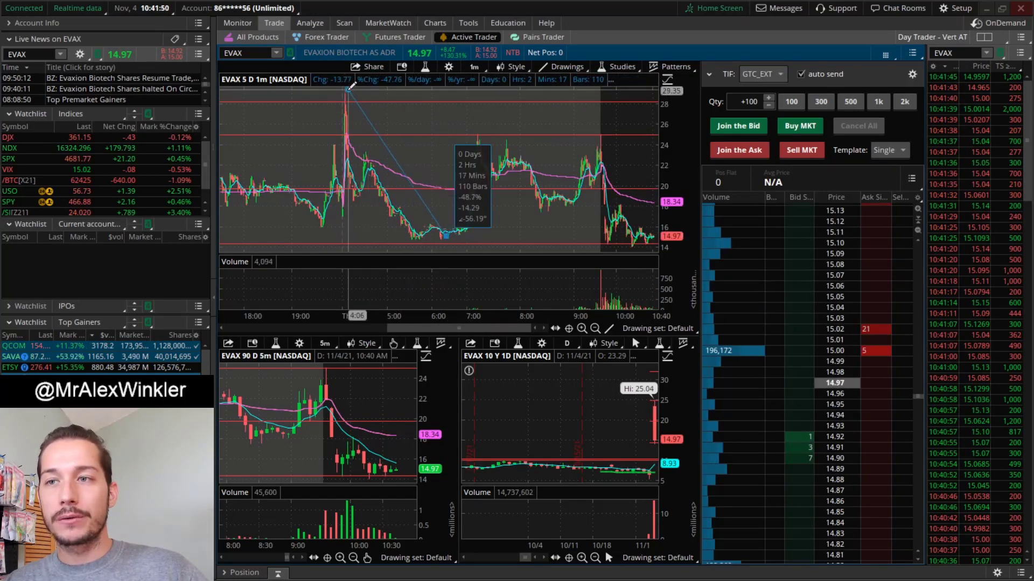
key(Escape)
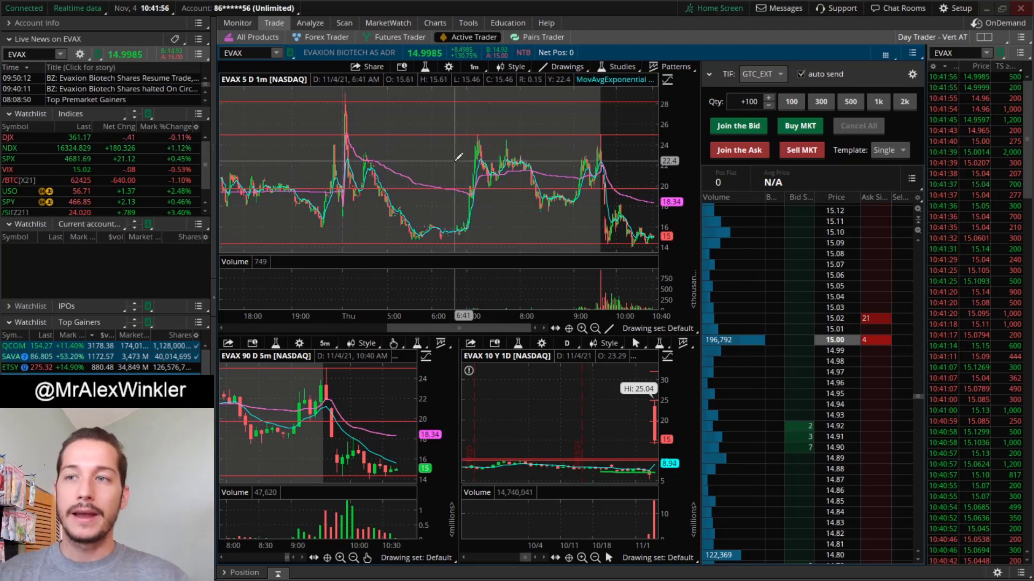
key(alt)
scroll(474, 172, up, 3)
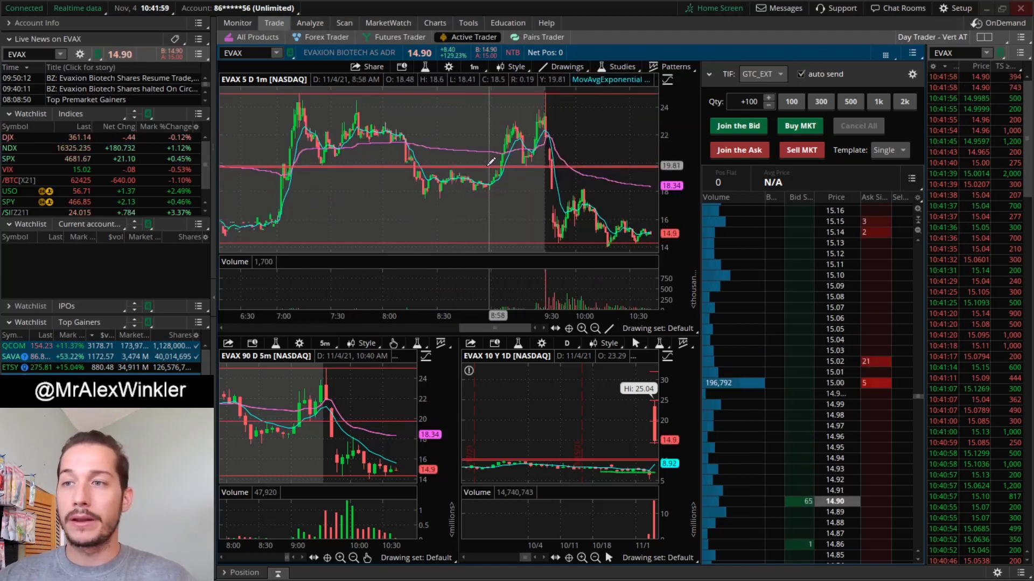
scroll(355, 178, up, 3)
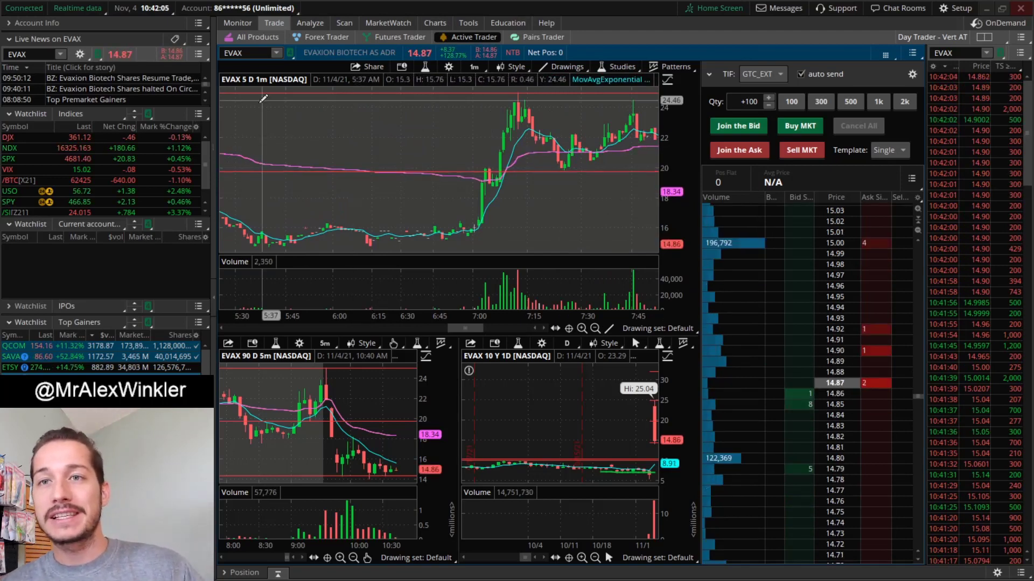
scroll(393, 139, down, 3)
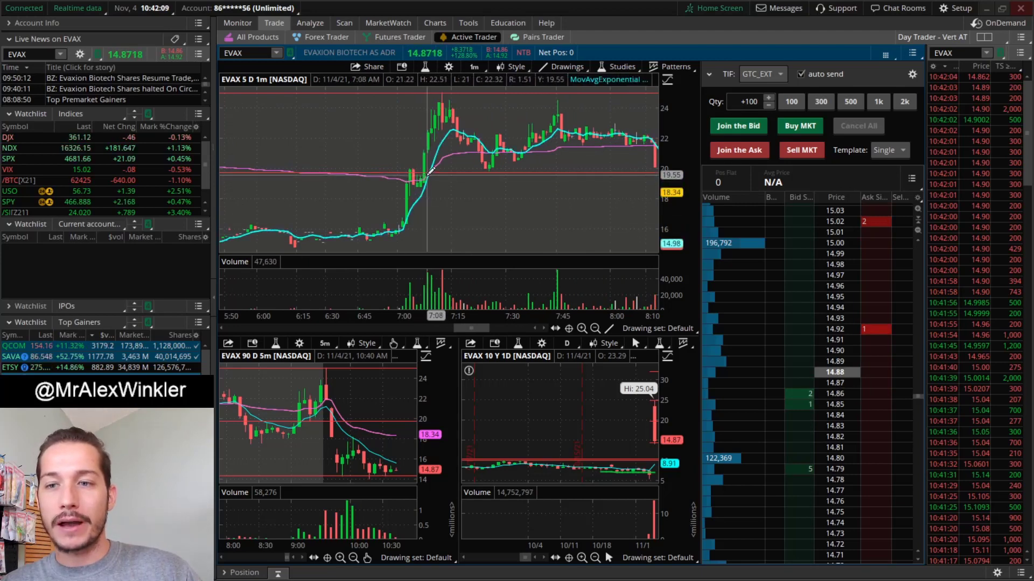
scroll(390, 429, down, 3)
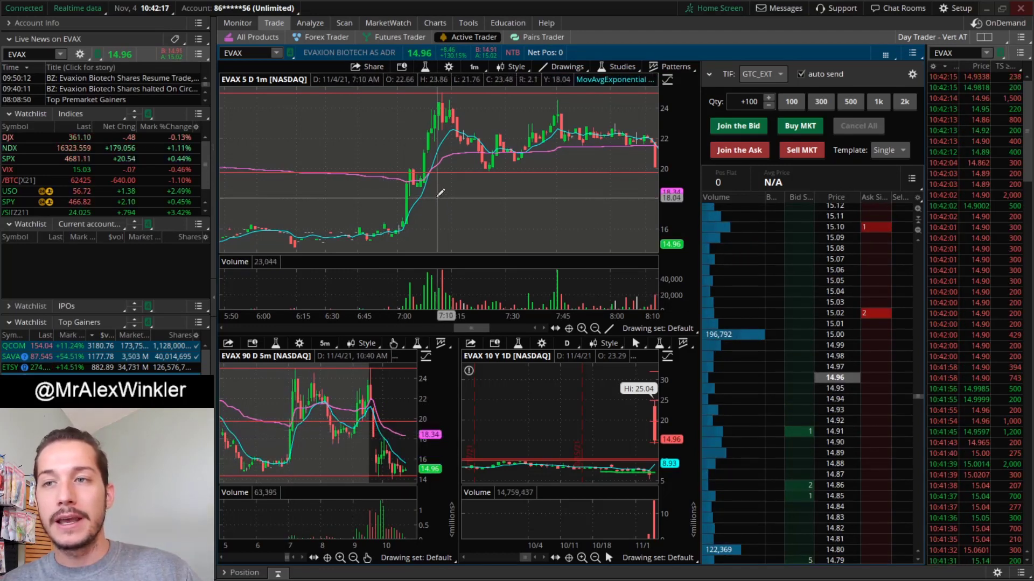
click(435, 189)
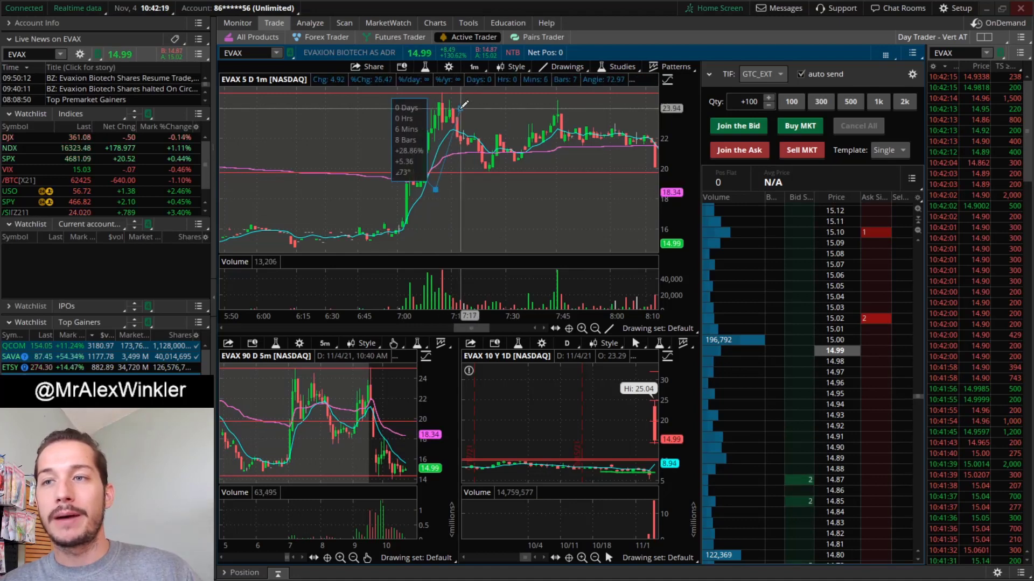
key(Escape)
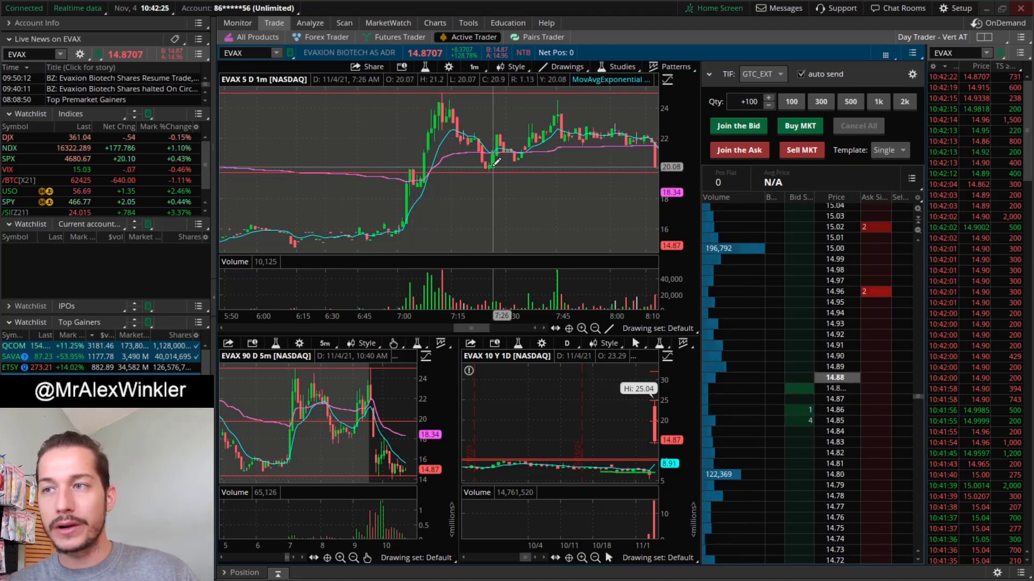
- Review the trade activity list again, measure a price move, and frame the 1m chart through 10:45
click(237, 23)
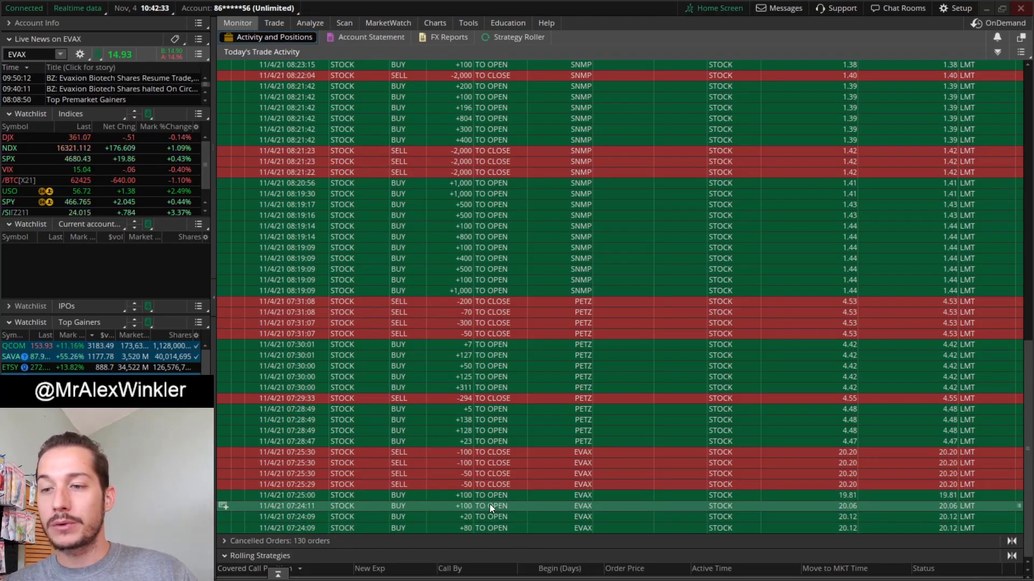
click(277, 21)
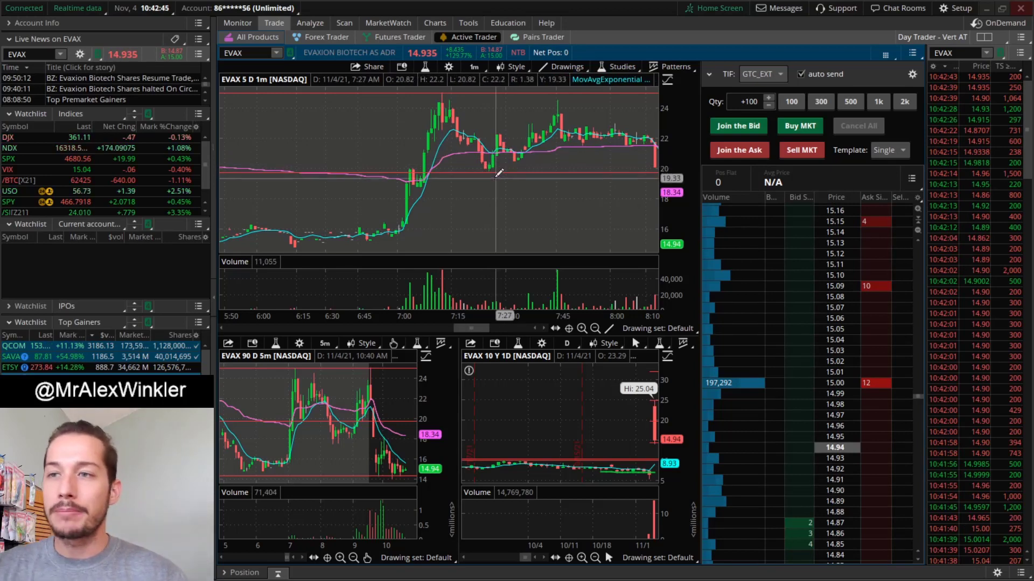
drag(496, 171, 514, 133)
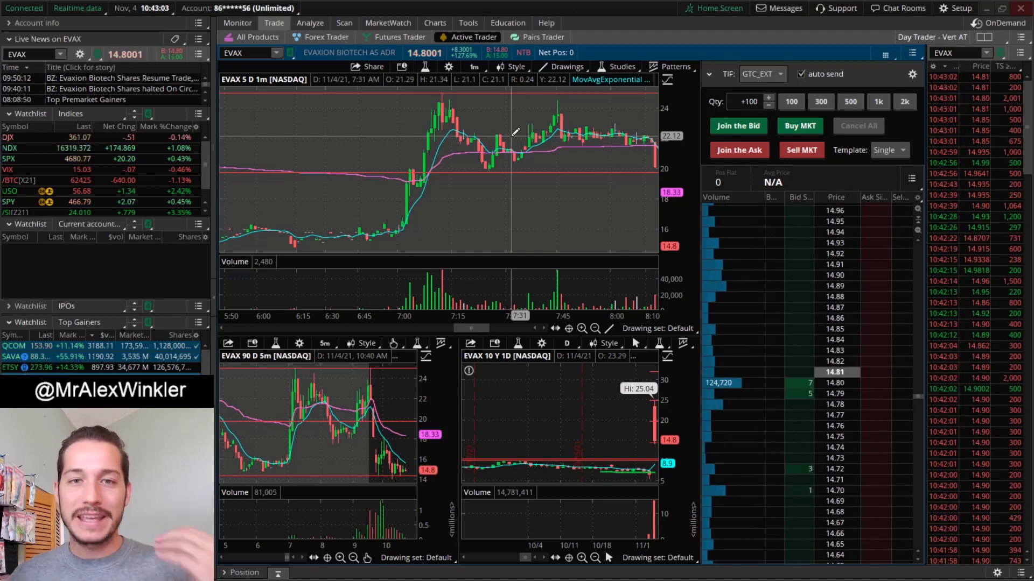
scroll(517, 131, down, 3)
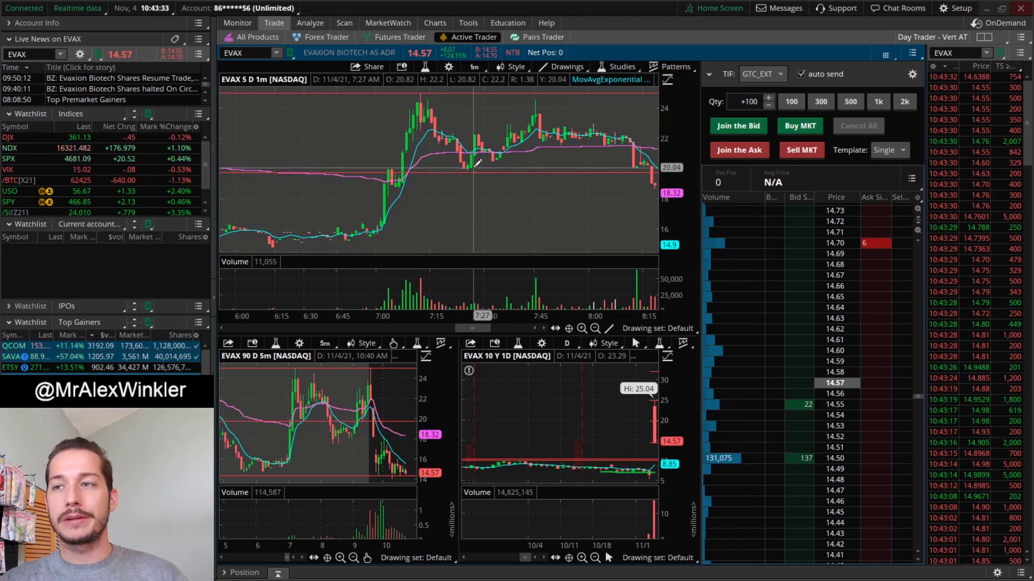
scroll(479, 159, down, 5)
scroll(478, 157, down, 3)
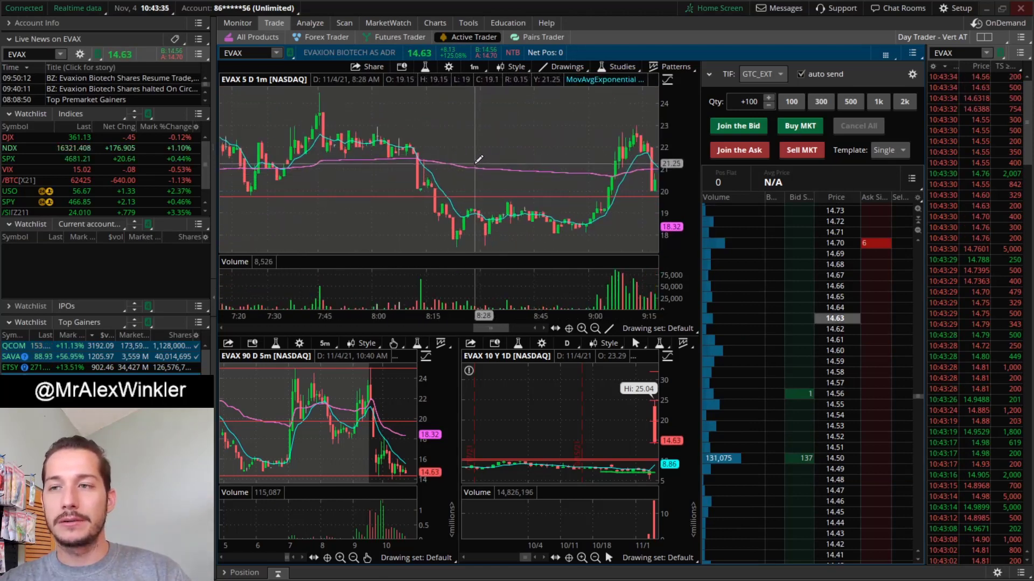
scroll(343, 132, down, 3)
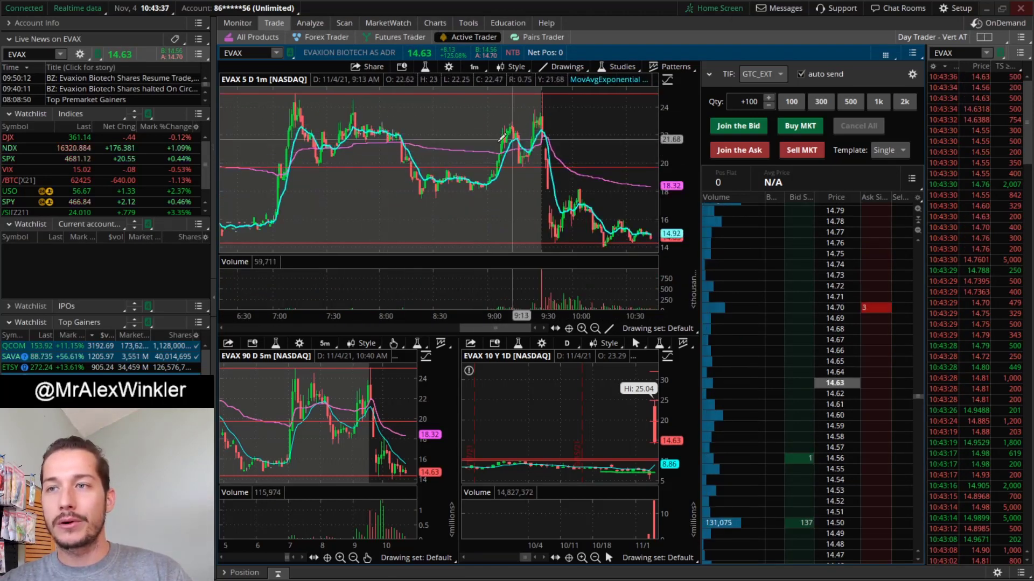
- Shift the 1m chart to 8:45–10:45 and measure the opening drop and bounce, cancelling the bounce line
drag(566, 187, 368, 284)
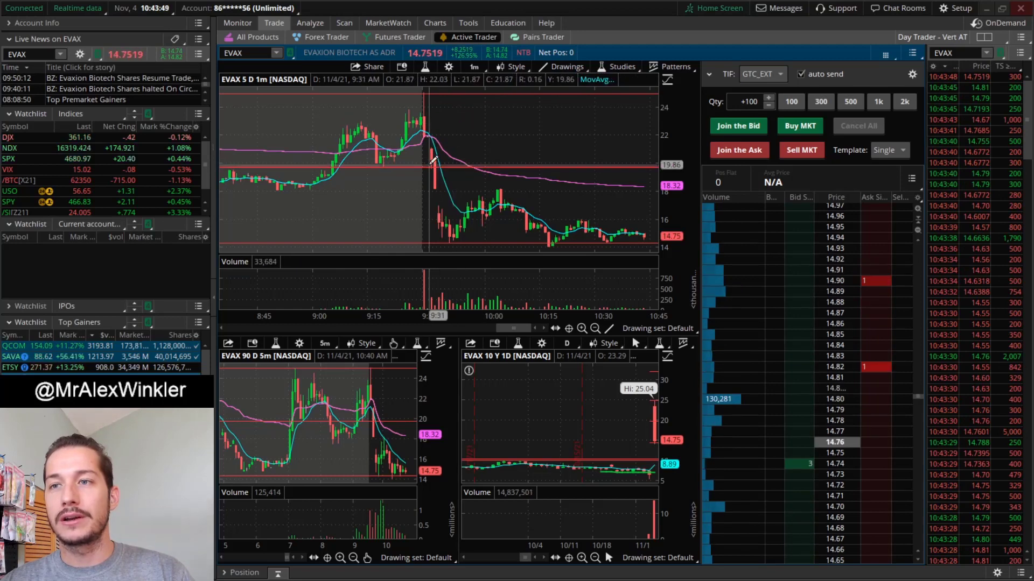
drag(440, 156, 447, 229)
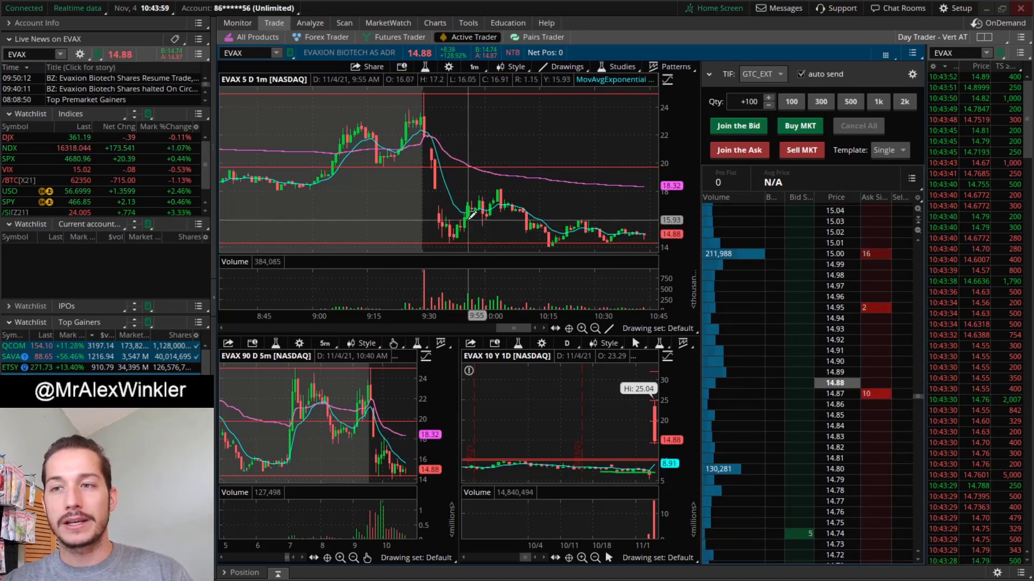
drag(471, 215, 500, 185)
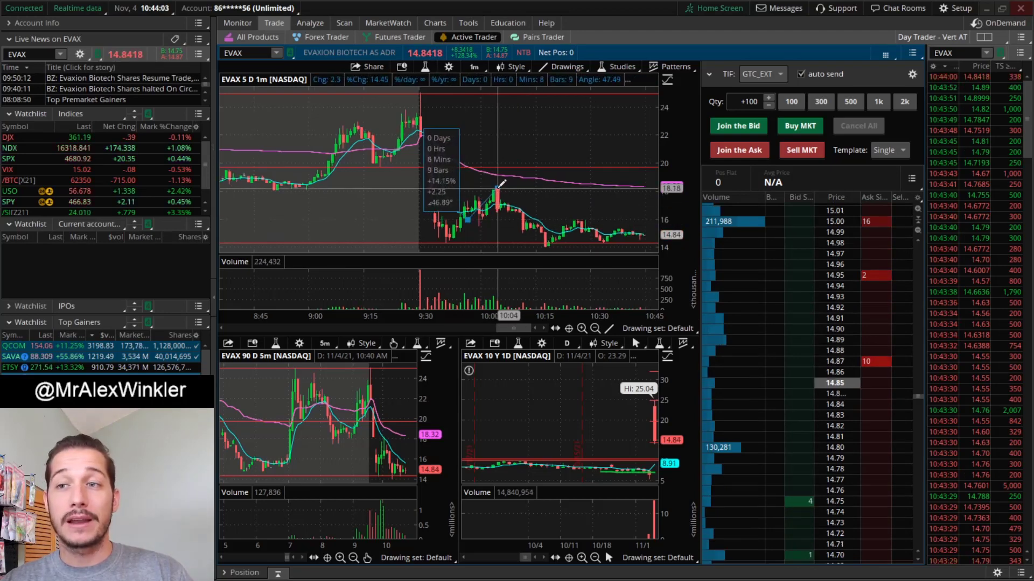
key(Escape)
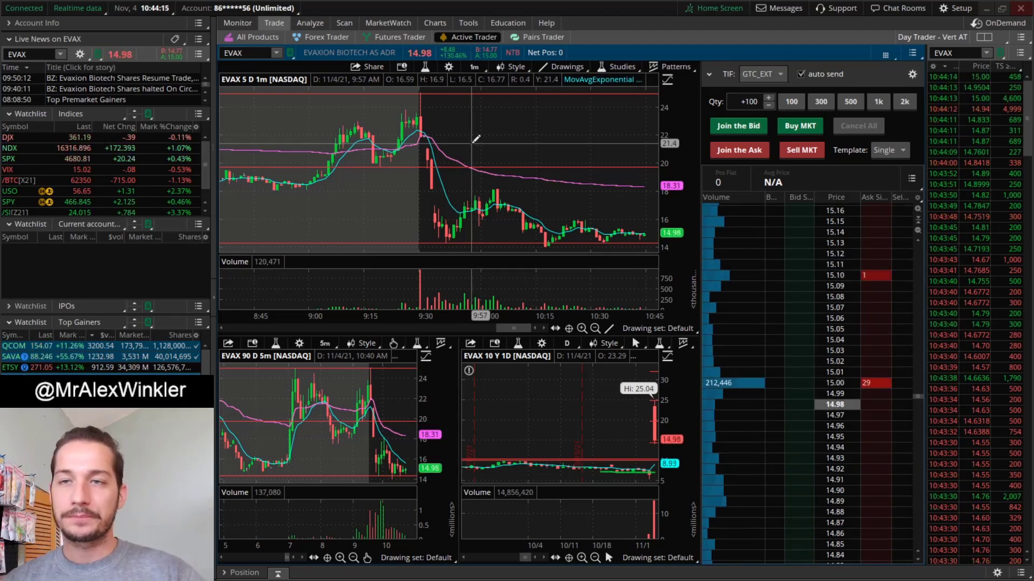
- Open today's trade activity, scroll to the top, and collapse Filled Orders to reveal the Position Statement
click(234, 24)
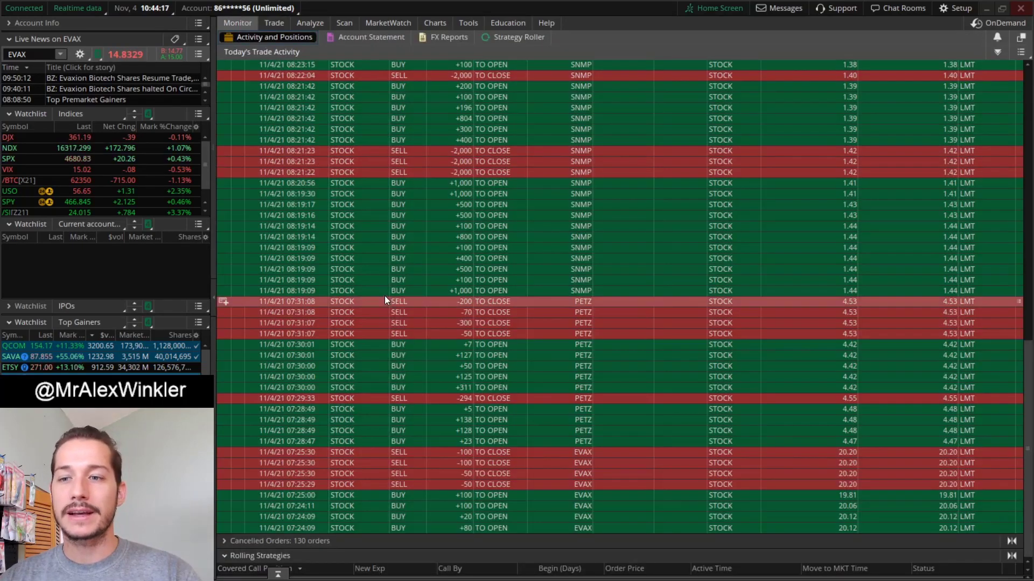
scroll(261, 105, up, 15)
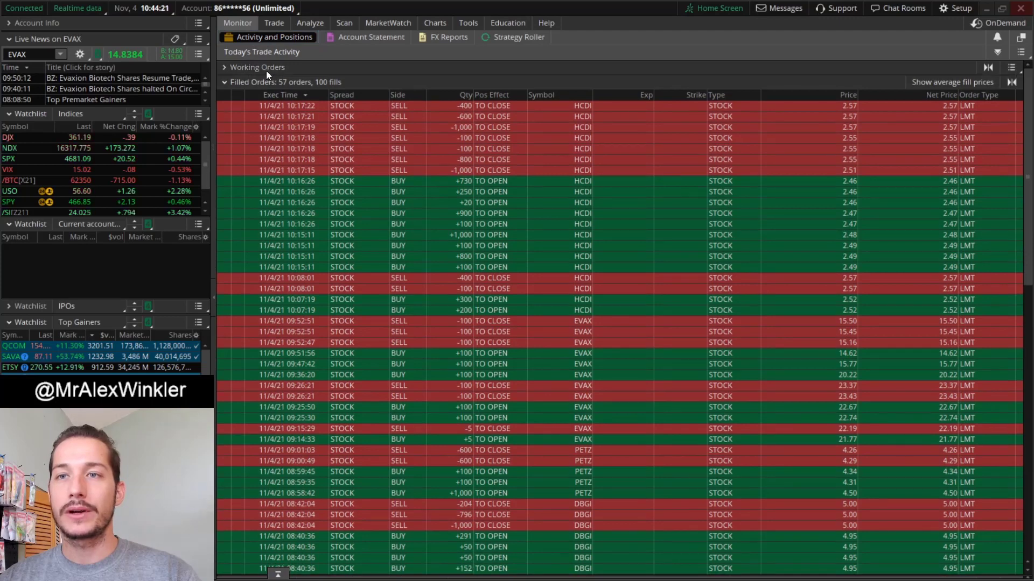
click(264, 80)
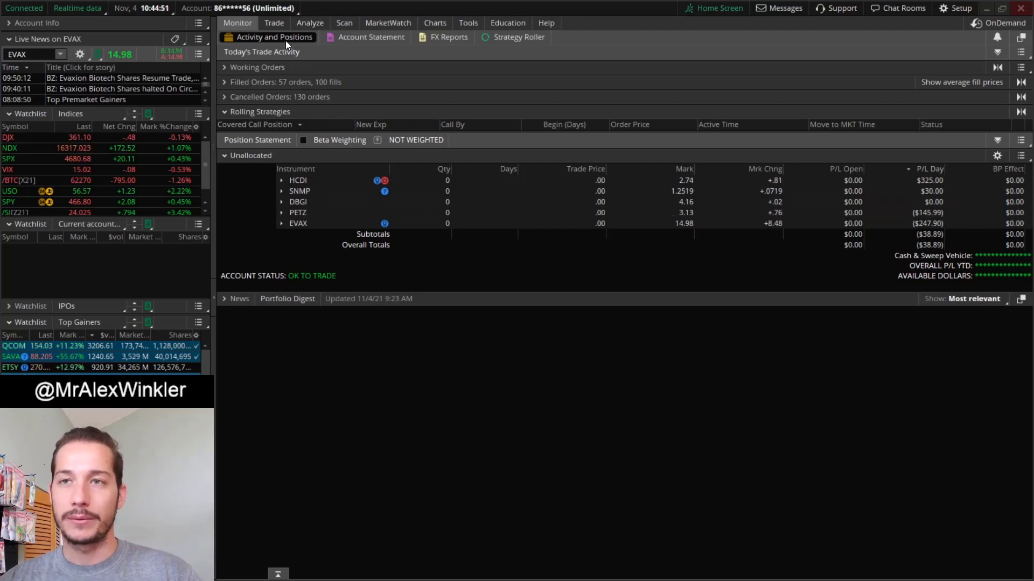
- Load PETZ into the charts and ladder, then view its full-size 10-year daily chart
click(283, 25)
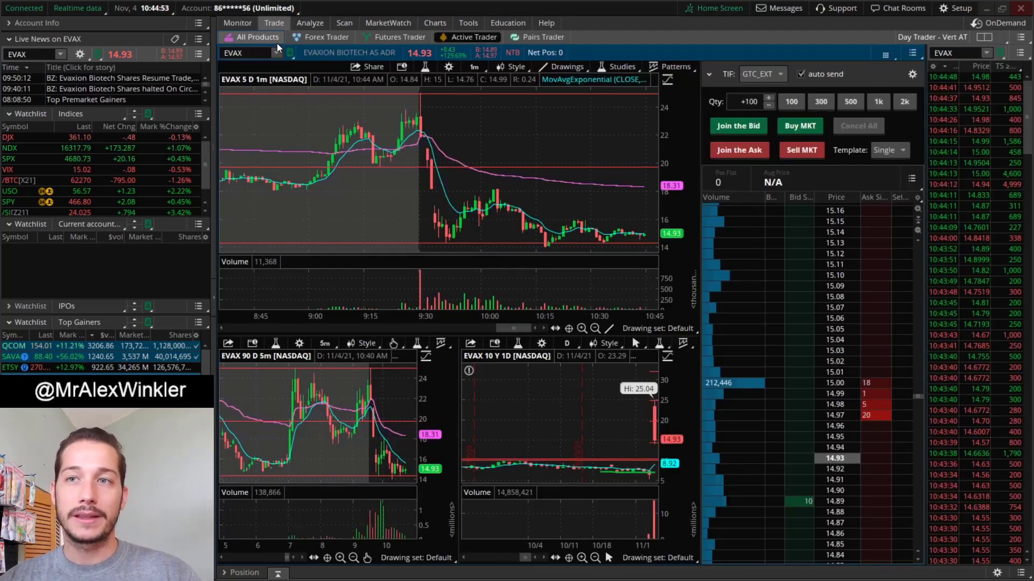
click(258, 52)
text(PETZ)
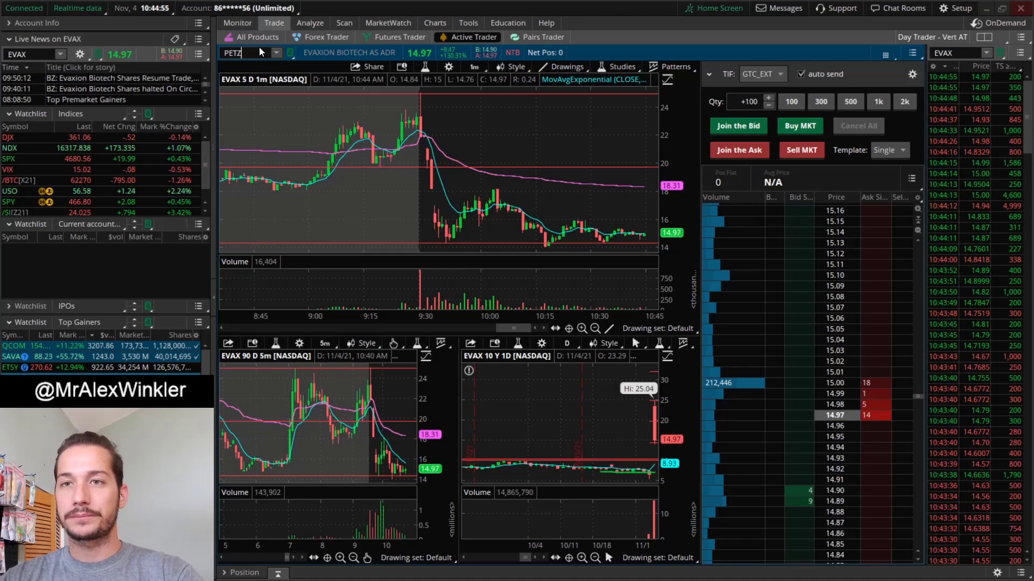
key(Return)
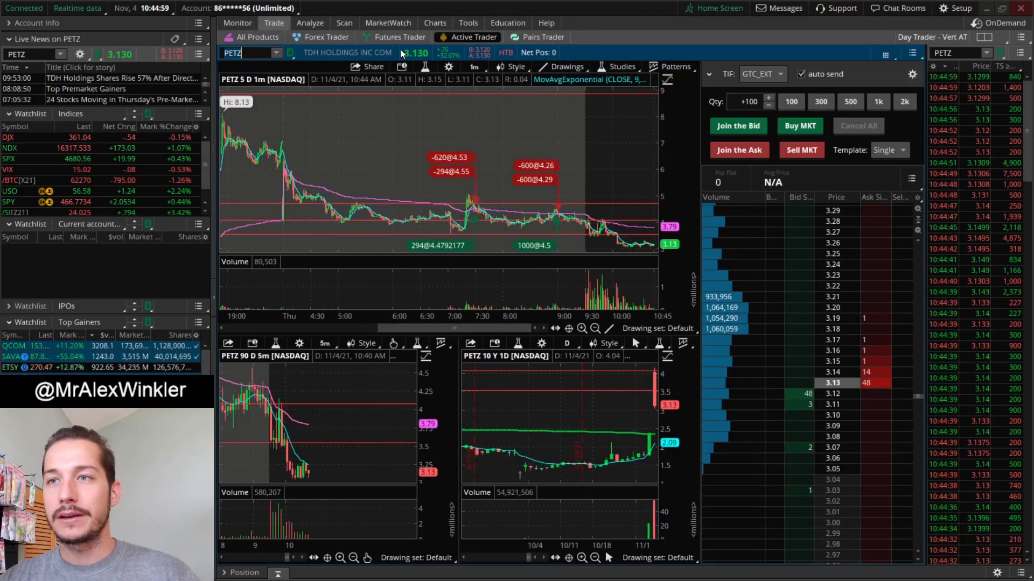
click(435, 24)
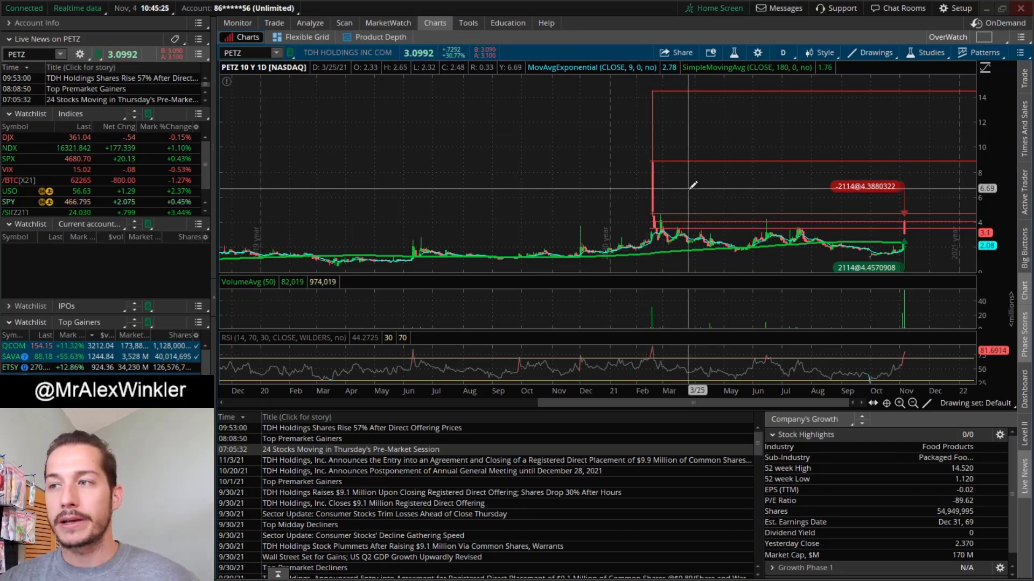
- Zoom the PETZ 1-minute chart in and out, then bring up the per-symbol day P/L
click(277, 24)
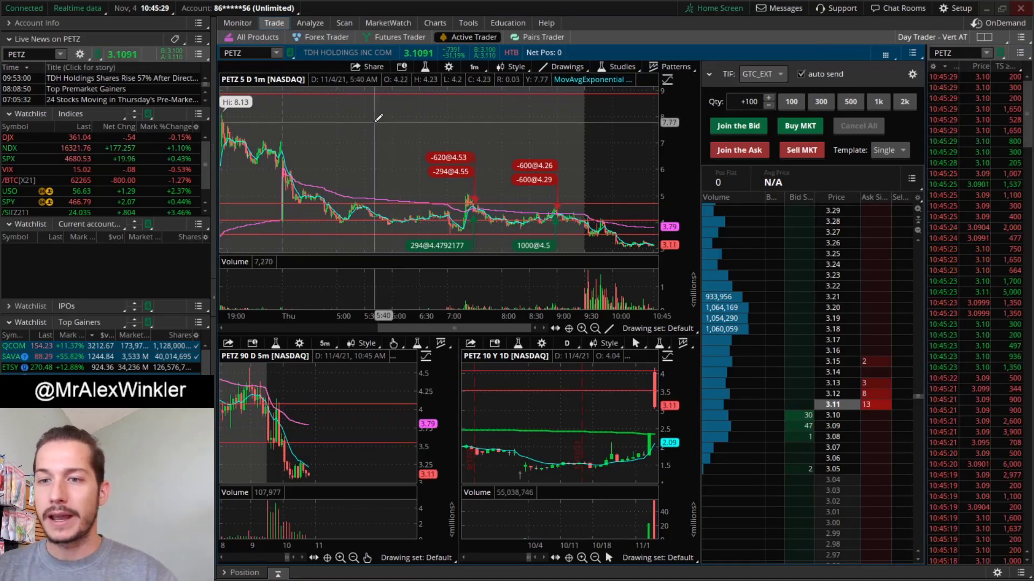
key(alt)
scroll(385, 140, up, 5)
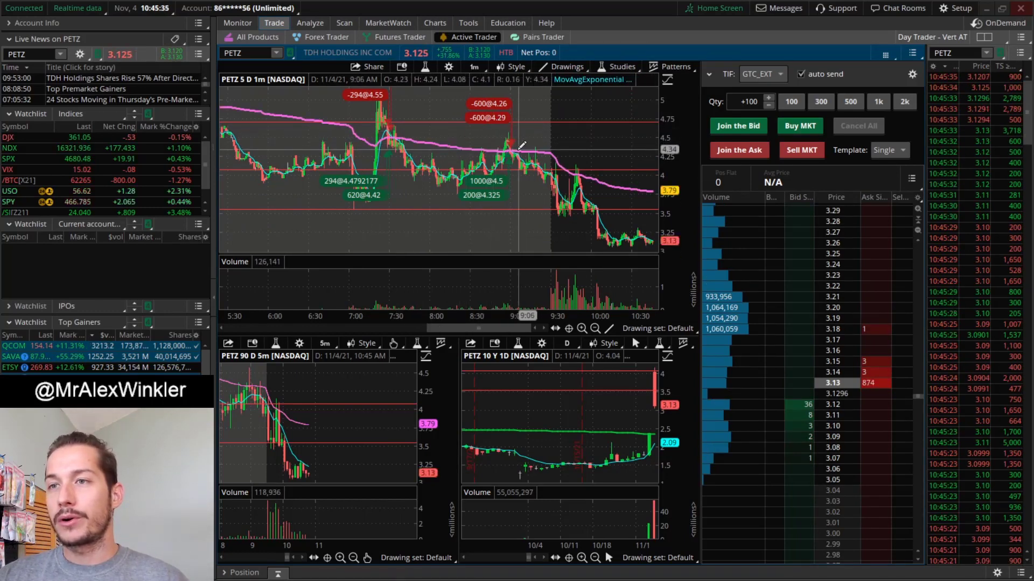
scroll(518, 145, down, 5)
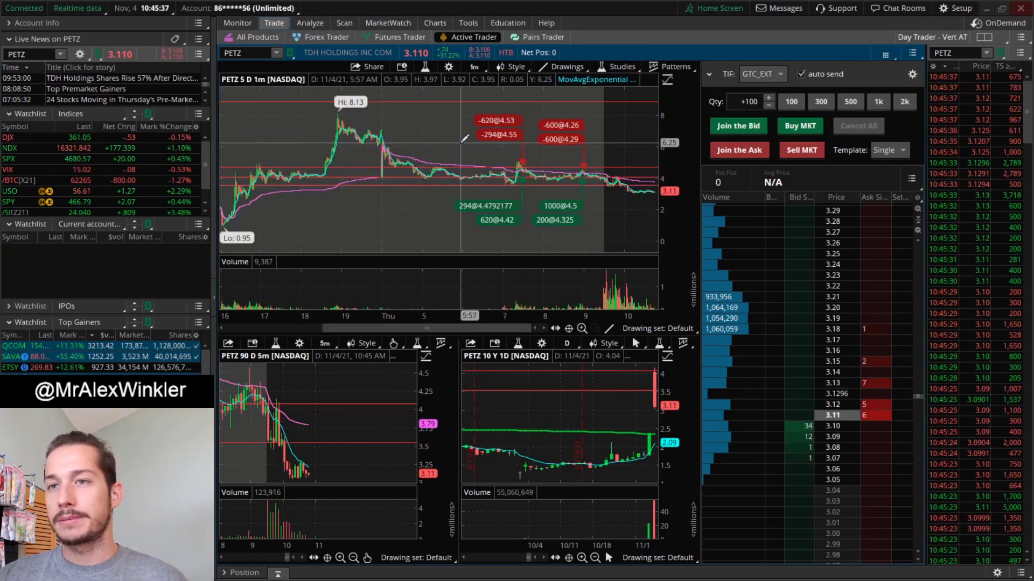
scroll(496, 159, up, 5)
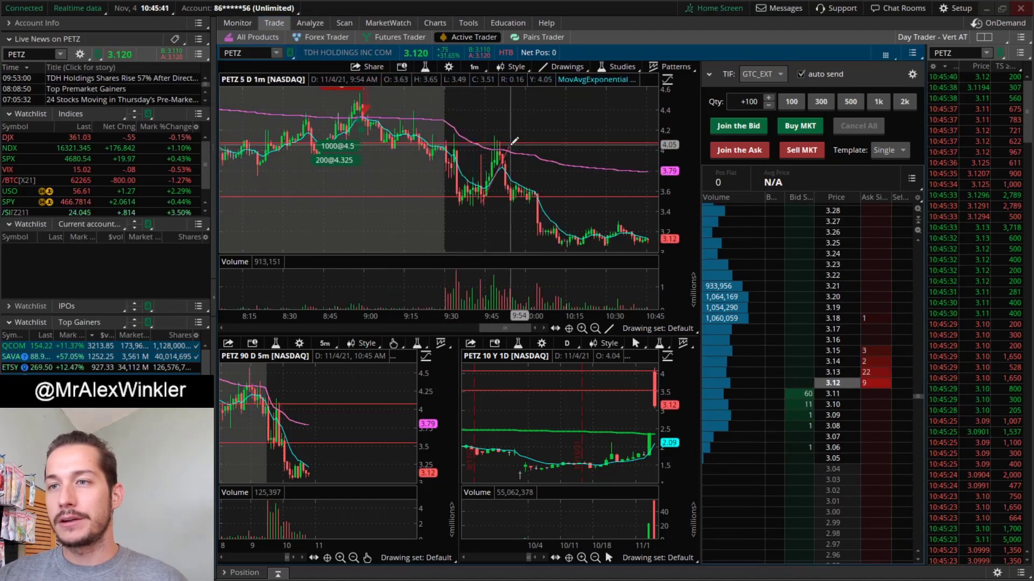
key(alt)
scroll(514, 141, down, 2)
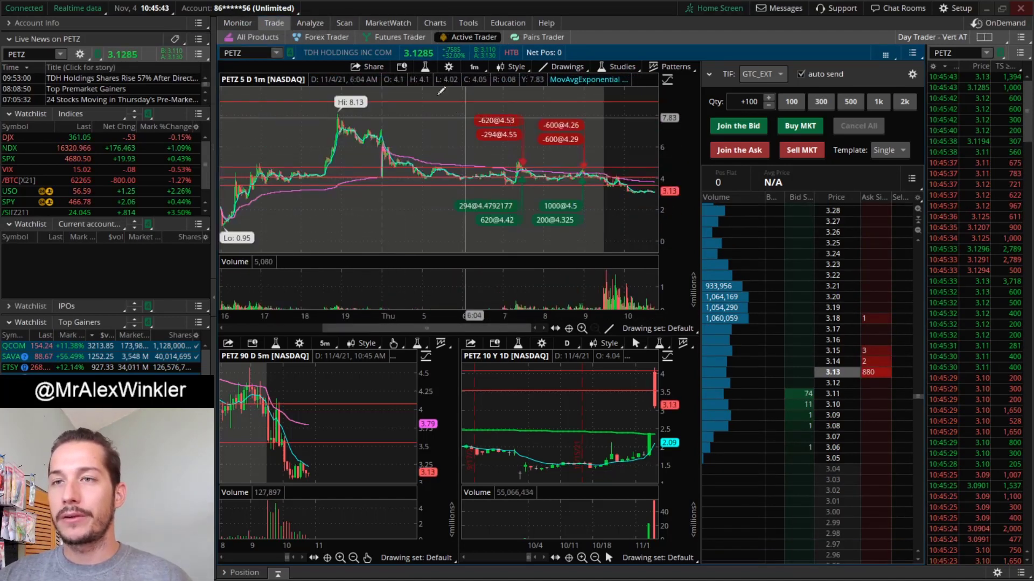
click(240, 27)
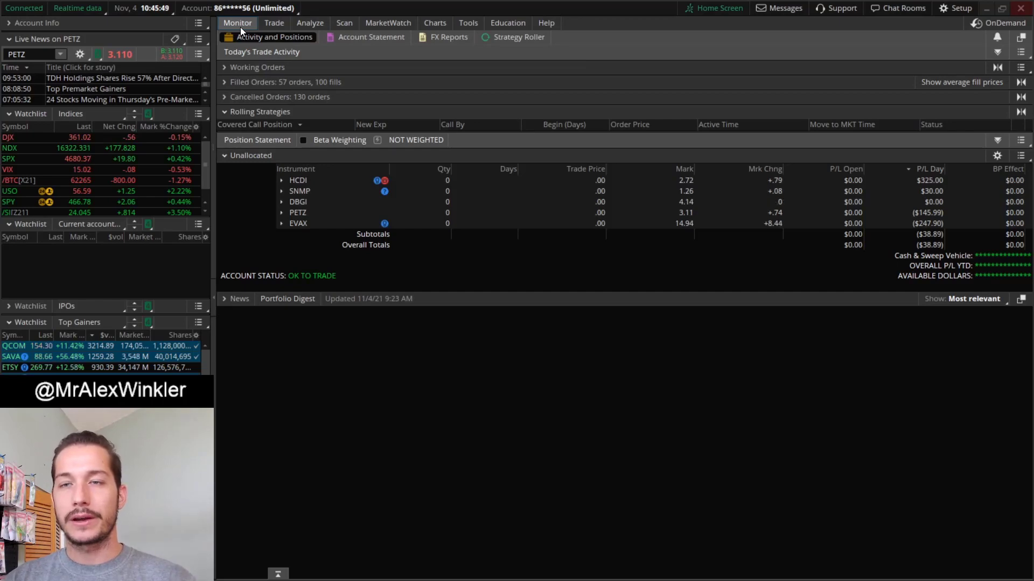
- Load DBGI into the charts and price ladder, dismissing the symbol suggestions
click(265, 23)
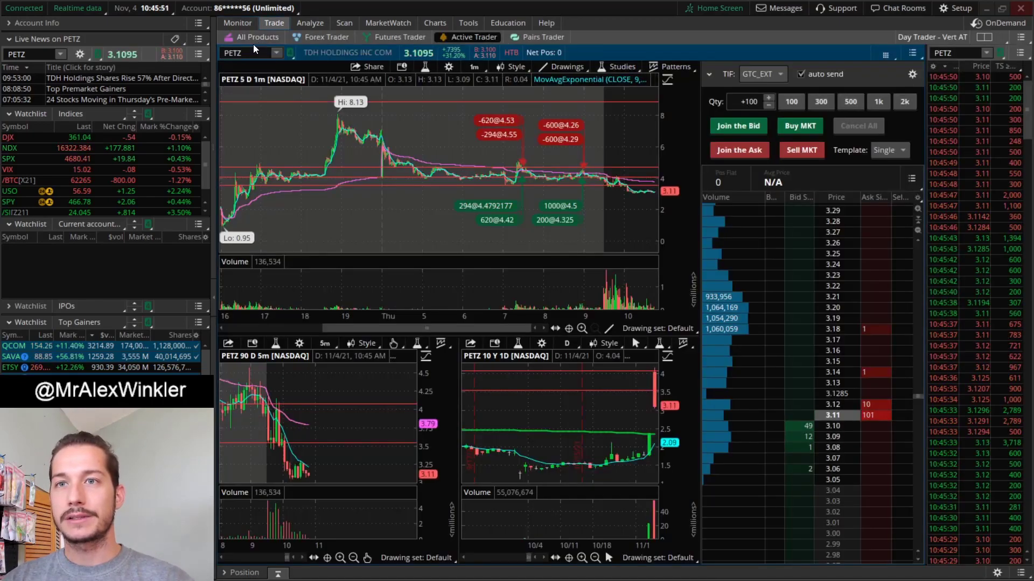
click(245, 53)
text(DBG)
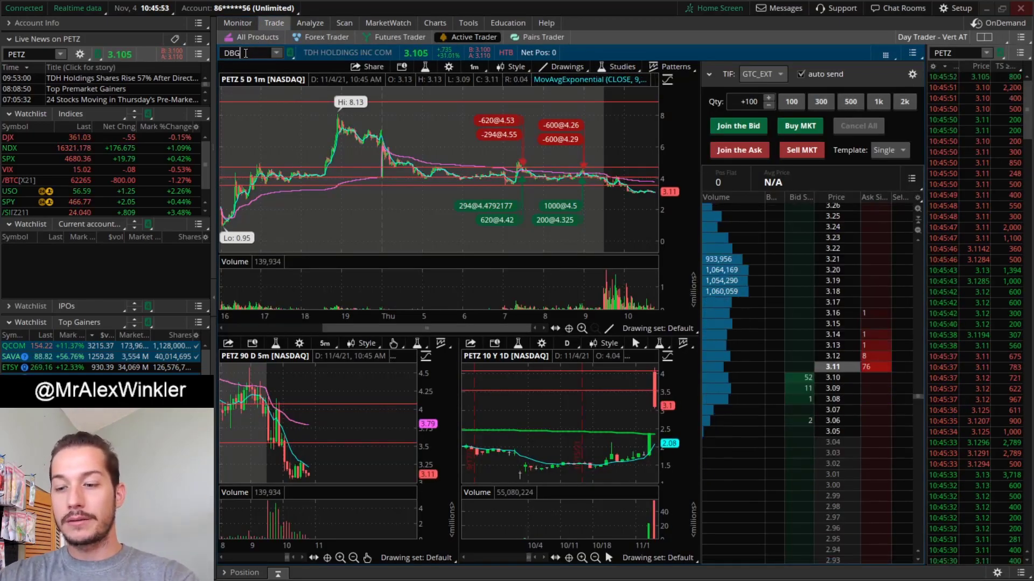
text(I)
key(Return)
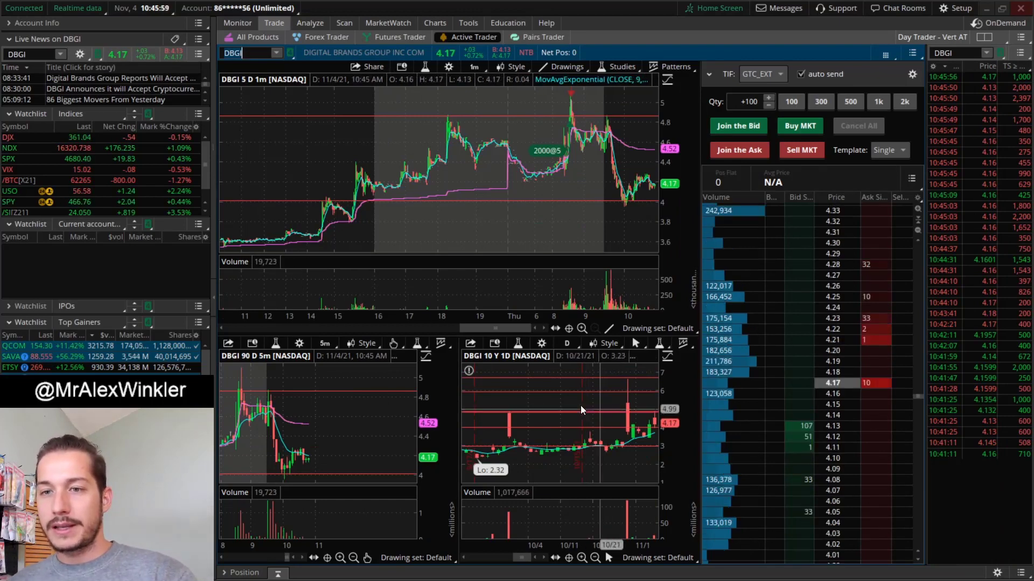
key(alt)
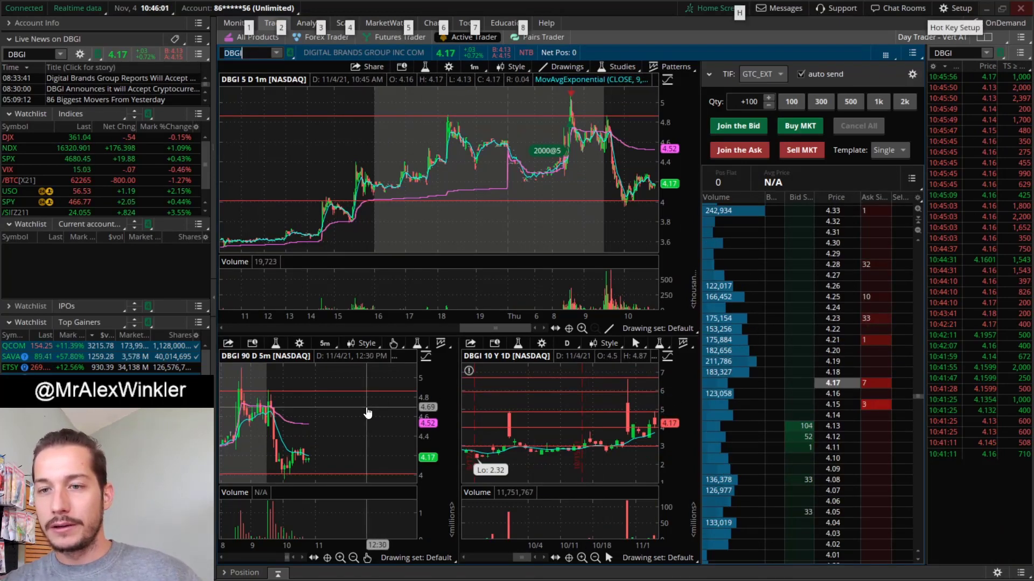
key(alt+Down)
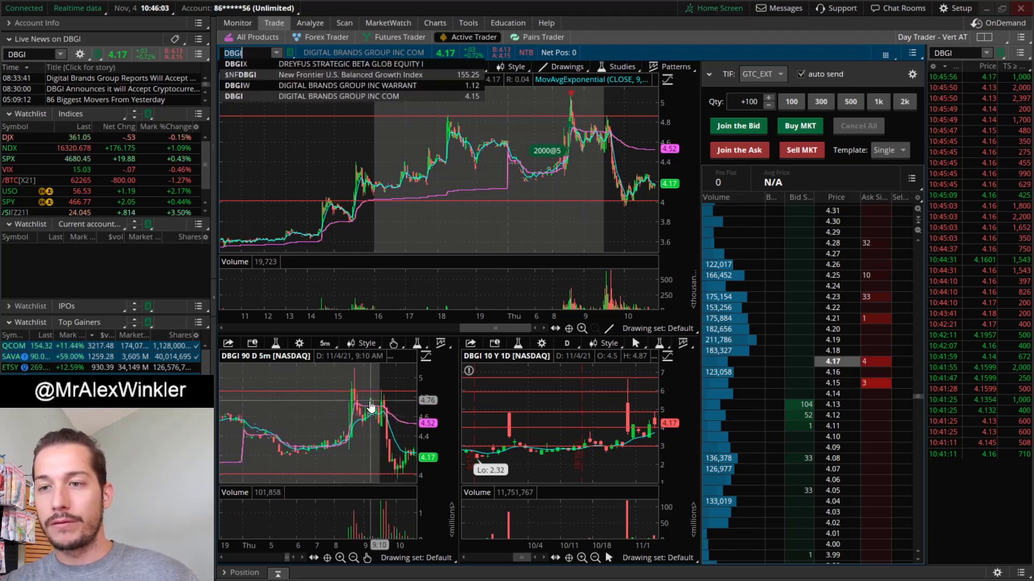
click(577, 88)
- Zoom the DBGI 1-minute chart in and out, then return to the position statement
scroll(577, 88, up, 5)
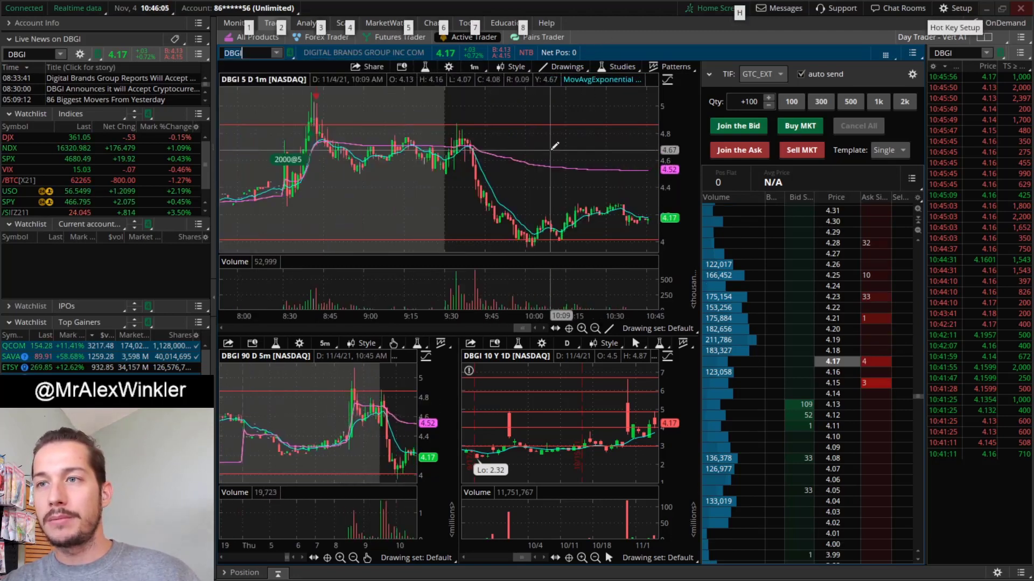
scroll(348, 119, down, 2)
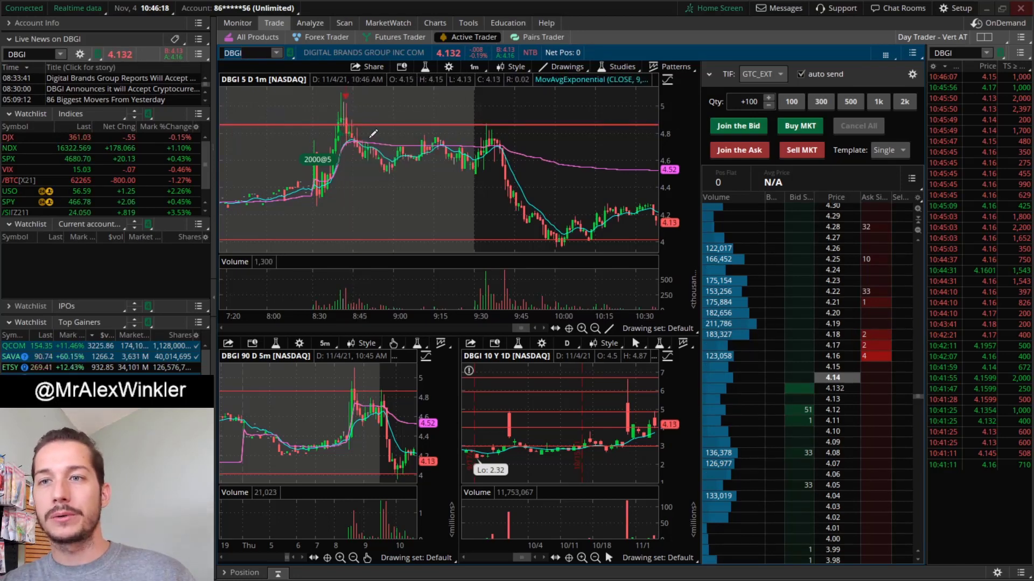
scroll(355, 129, up, 3)
scroll(425, 112, down, 3)
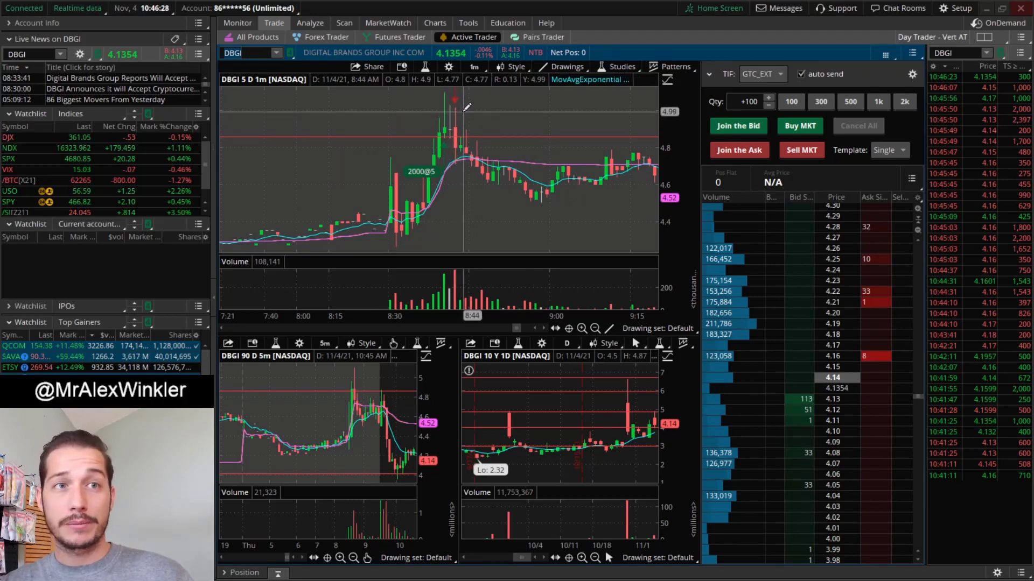
click(231, 23)
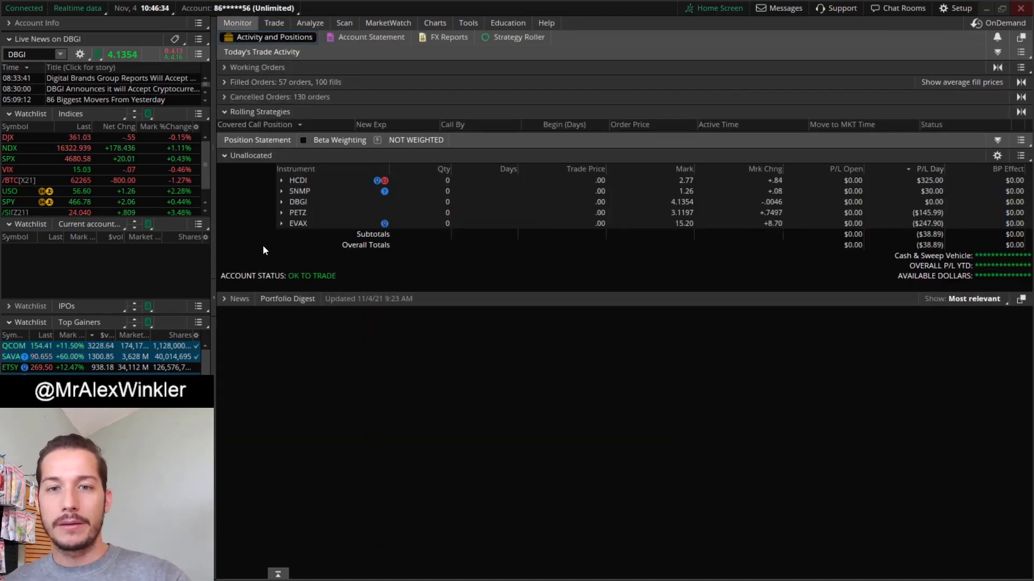
- Load SNMP into the Active Trader charts and ladder and zoom in on the fills
click(273, 23)
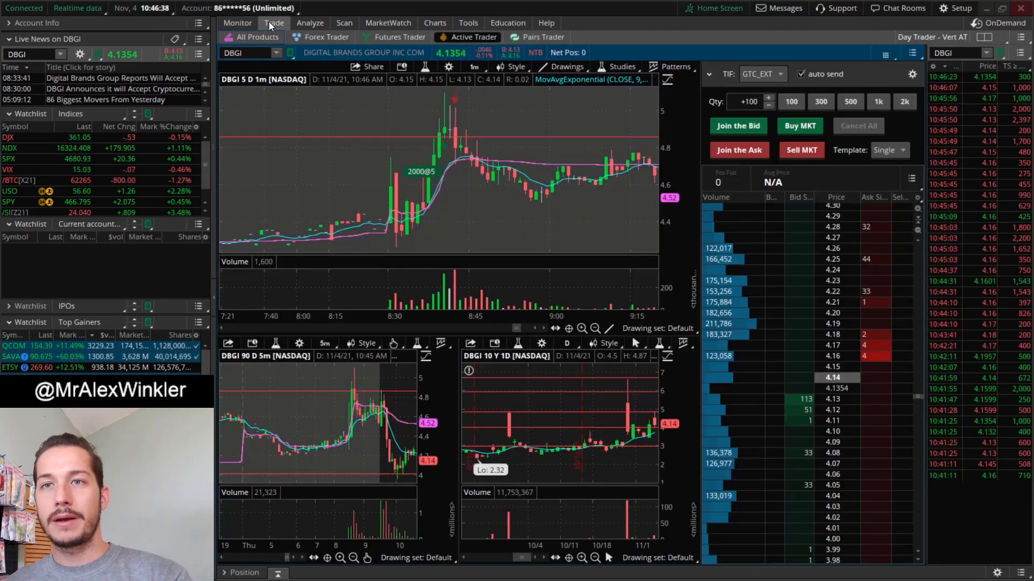
click(247, 54)
text(SNMP)
key(Return)
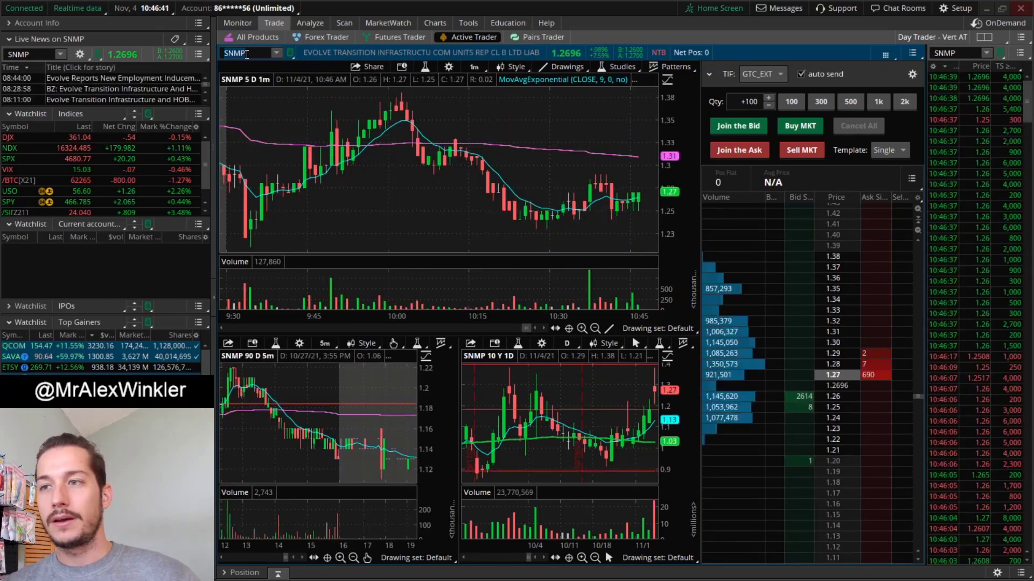
scroll(431, 139, up, 5)
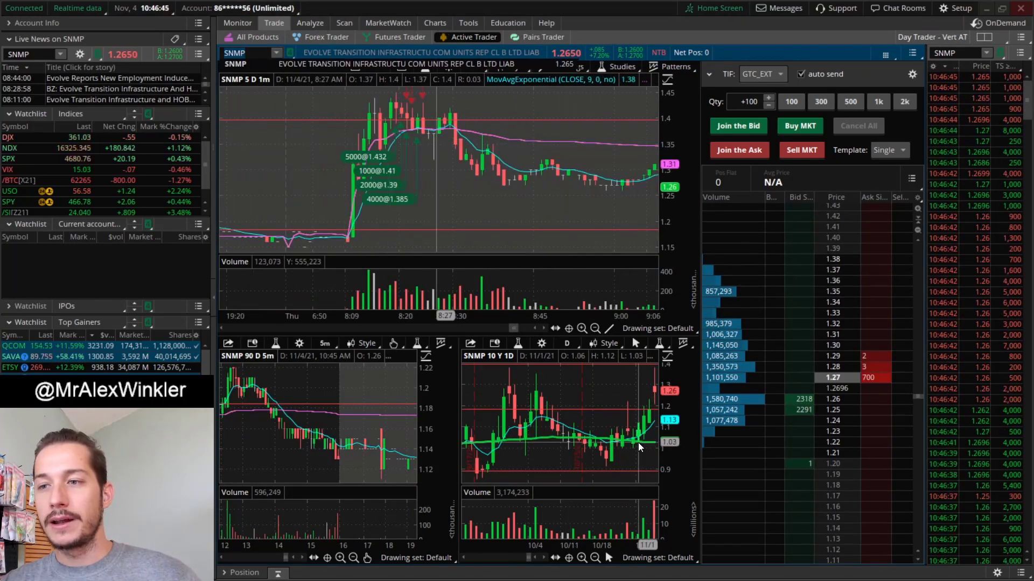
scroll(638, 443, up, 3)
scroll(334, 447, up, 5)
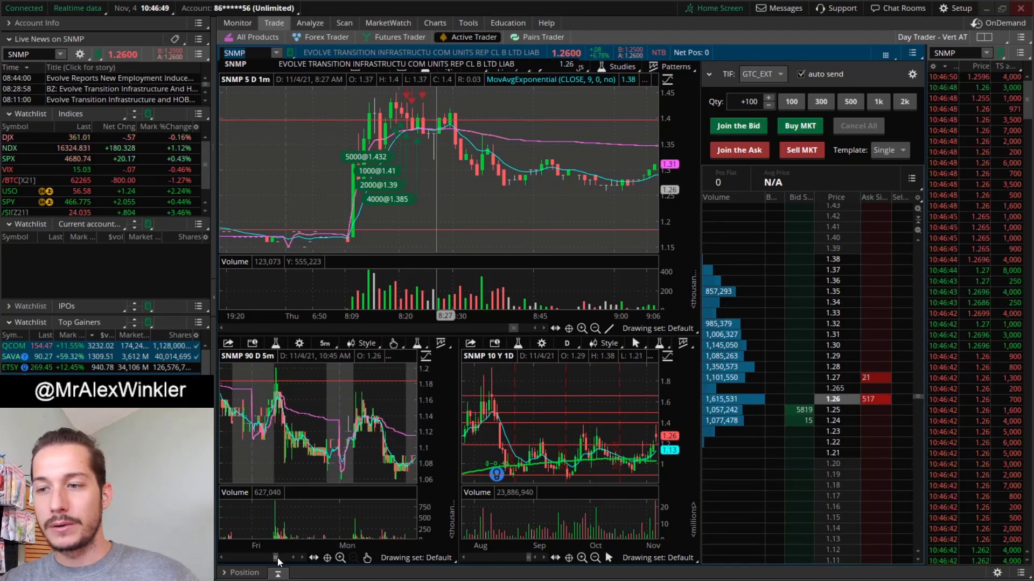
drag(275, 558, 286, 558)
scroll(337, 454, down, 3)
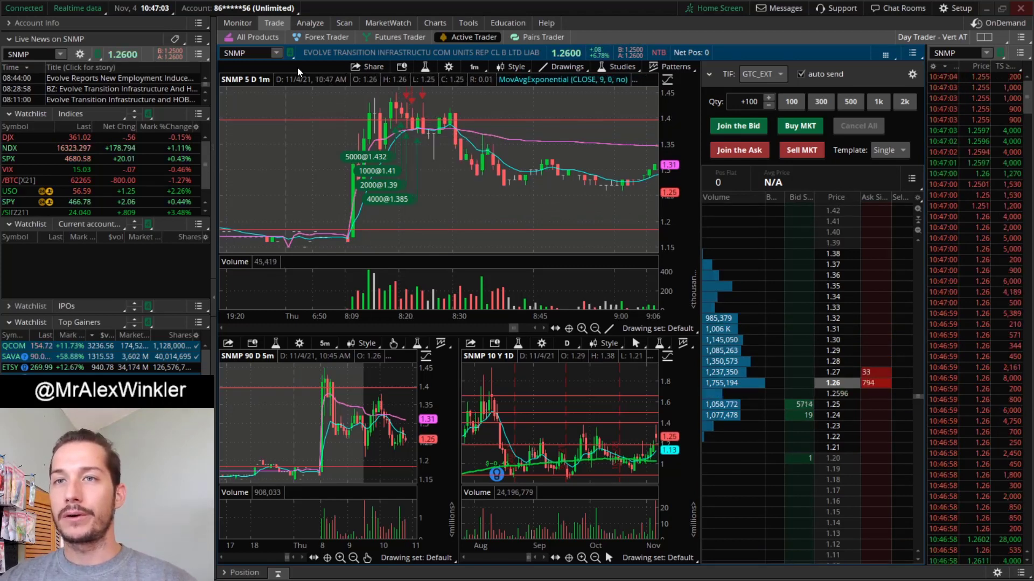
- Check SNMP's $30.00 day P/L on Activity and Positions, then return to Trade
mouse_move(245, 24)
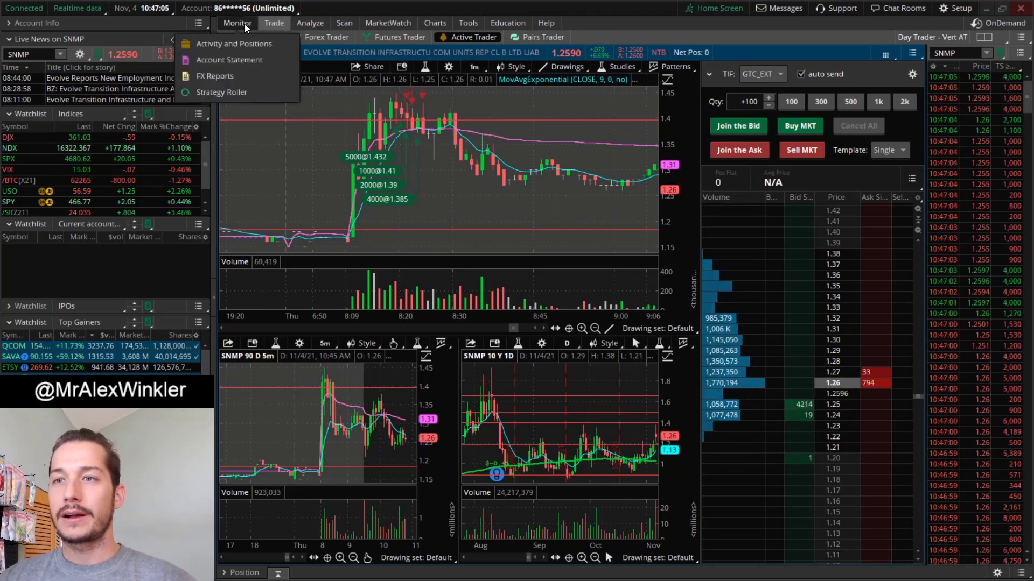
click(245, 24)
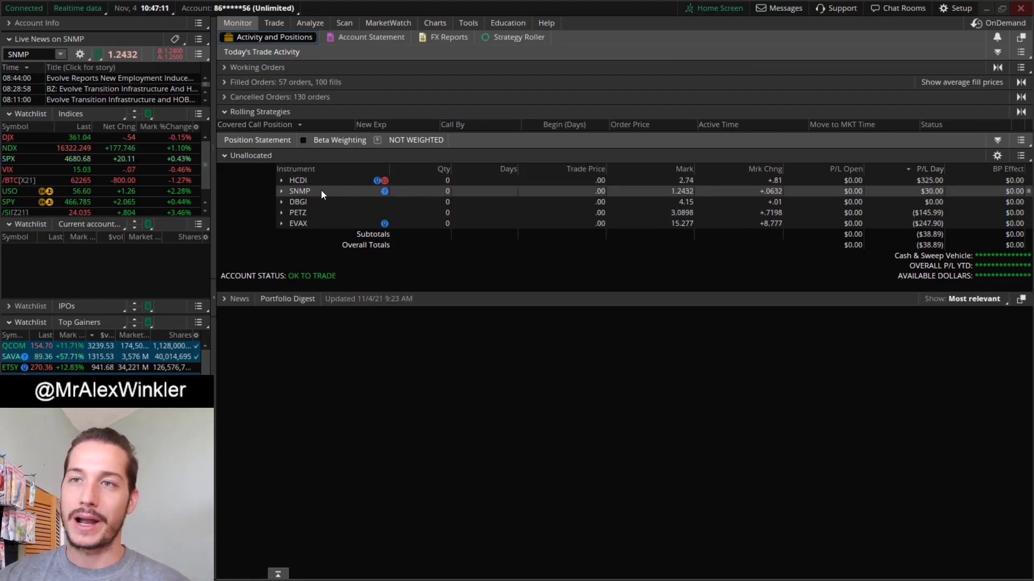
click(280, 22)
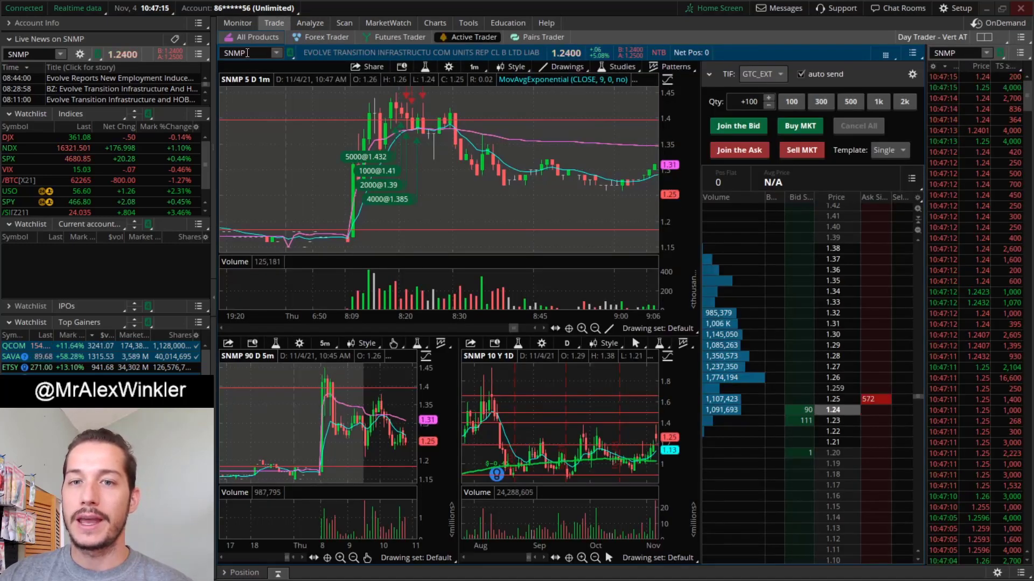
- Load HCDI into the Active Trader charts and price ladder
click(249, 25)
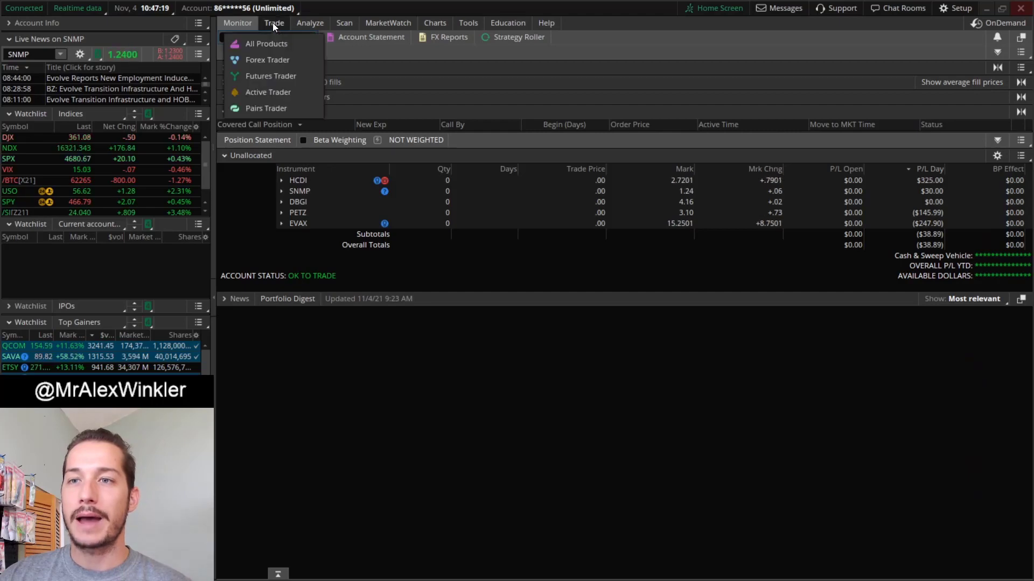
click(272, 22)
click(257, 58)
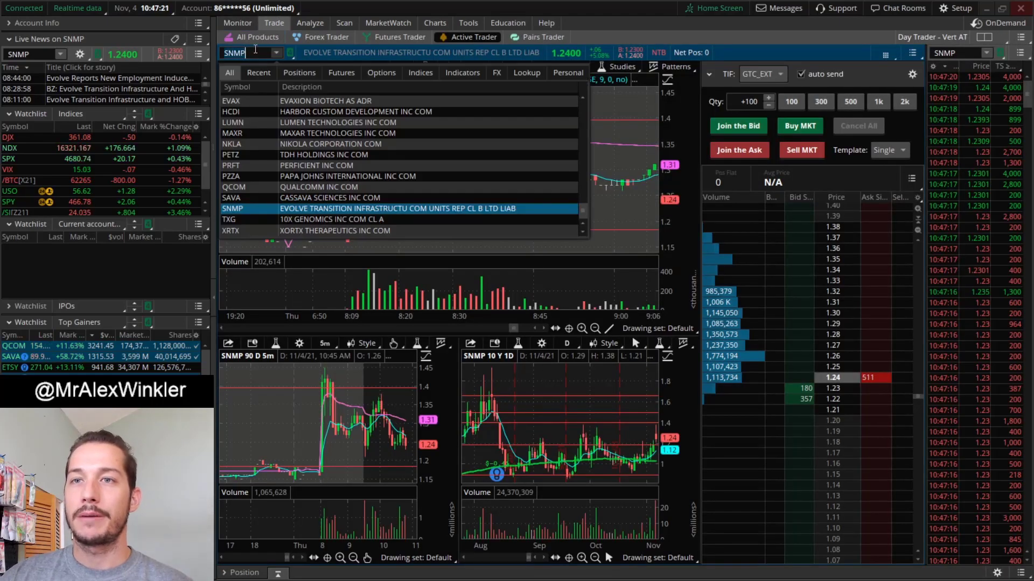
key(Escape)
text(HCDI)
key(Return)
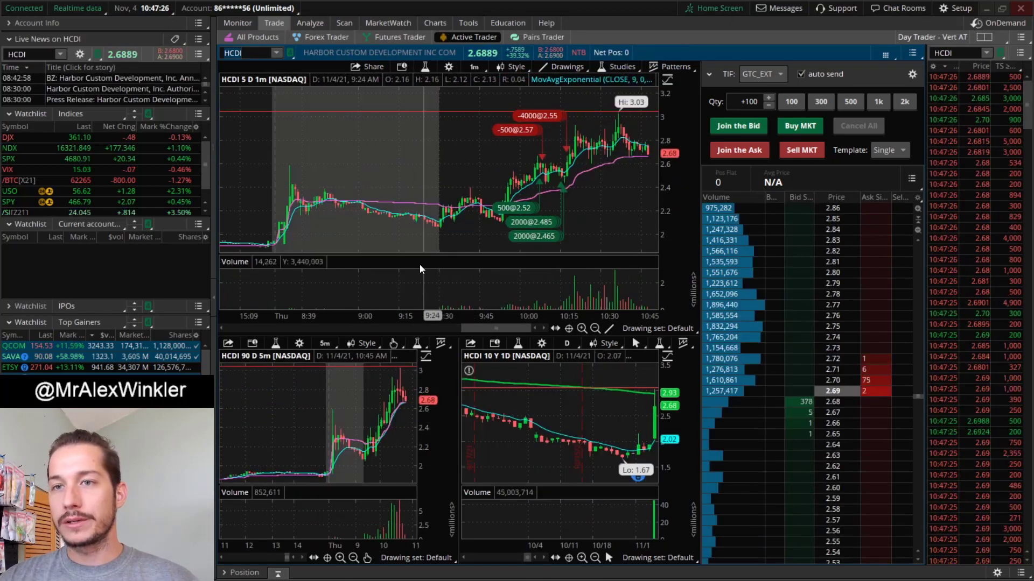
- Measure HCDI's roughly 30% rise from the low on the 1-minute chart and zoom in
drag(428, 238, 463, 221)
scroll(464, 221, up, 5)
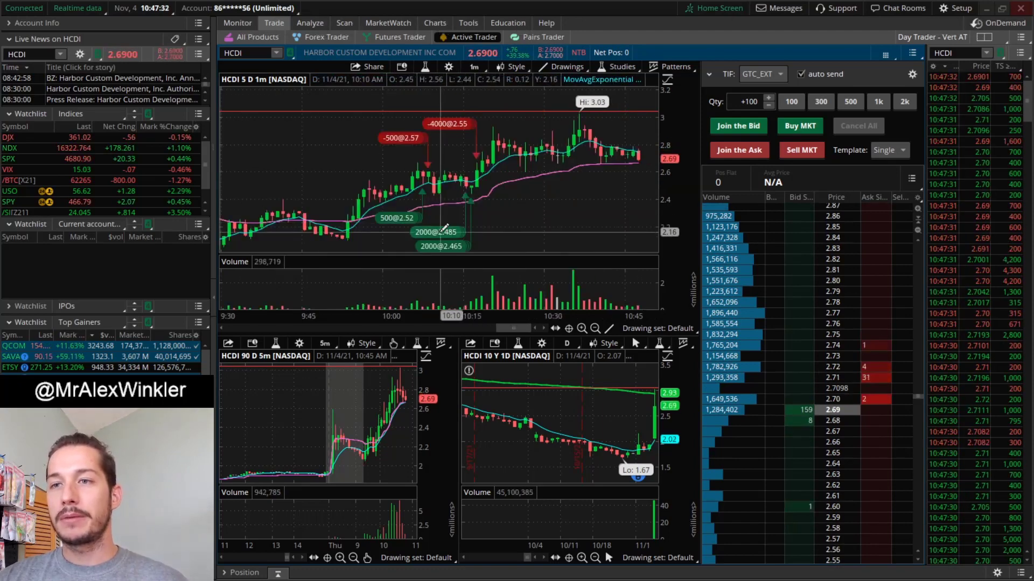
scroll(362, 431, up, 4)
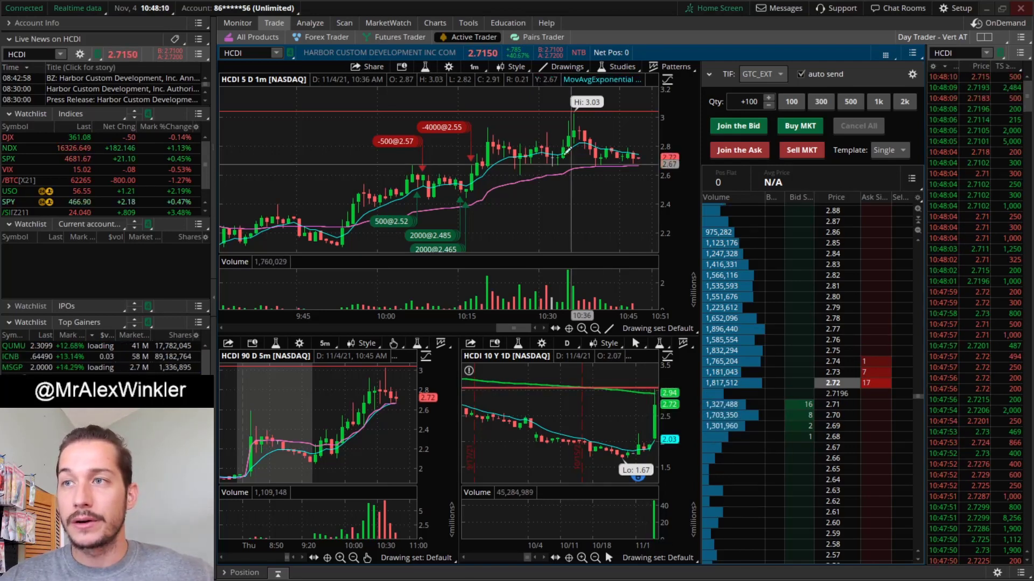
- View HCDI's large daily chart, then go back to its Active Trader ladder page
click(429, 23)
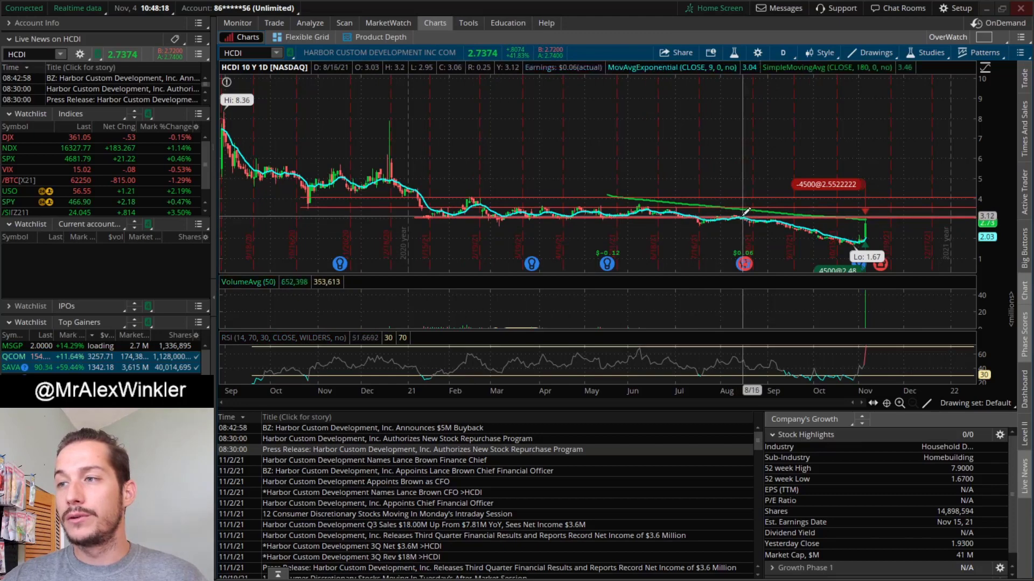
click(274, 22)
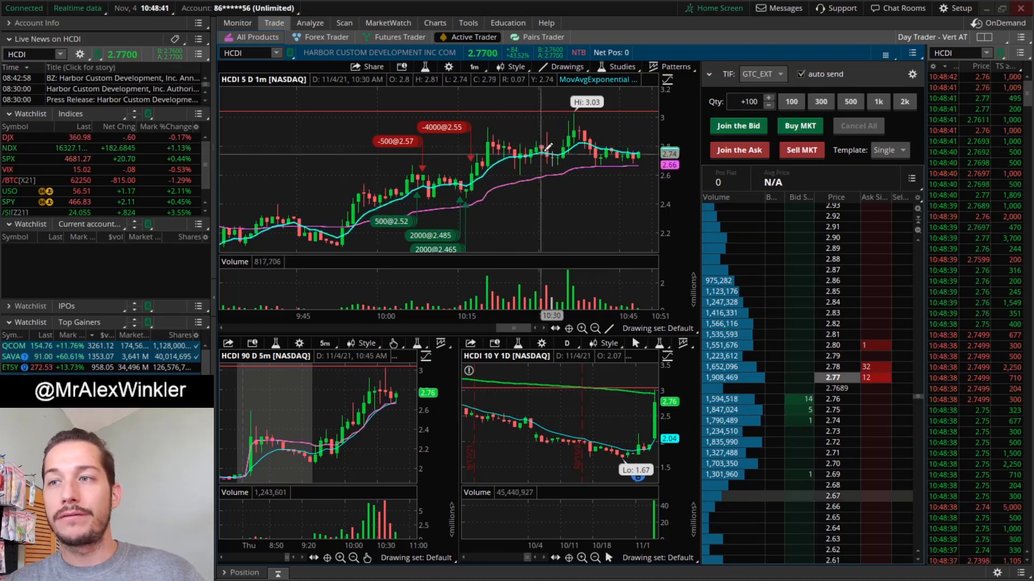
drag(487, 188, 569, 115)
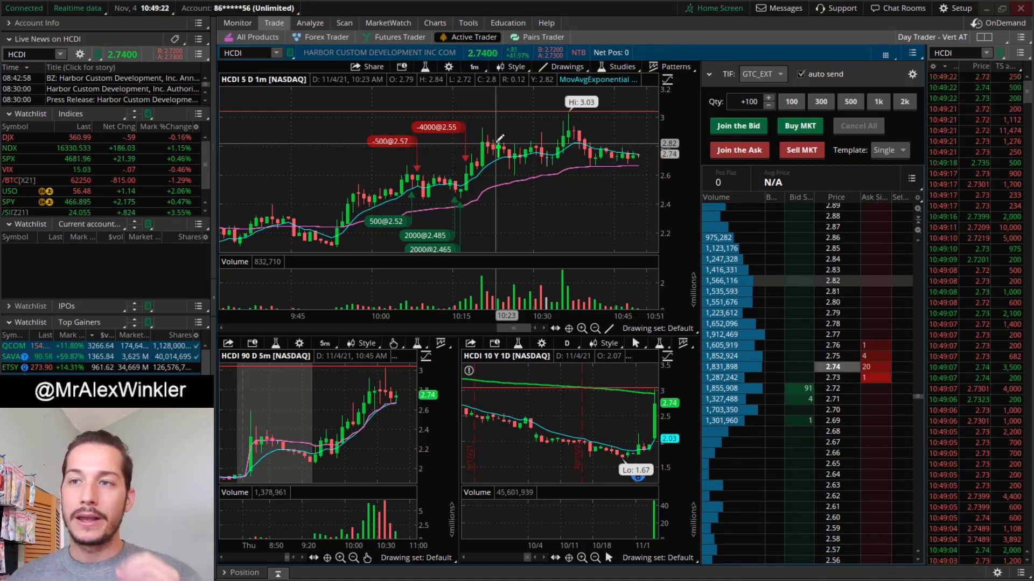
click(470, 196)
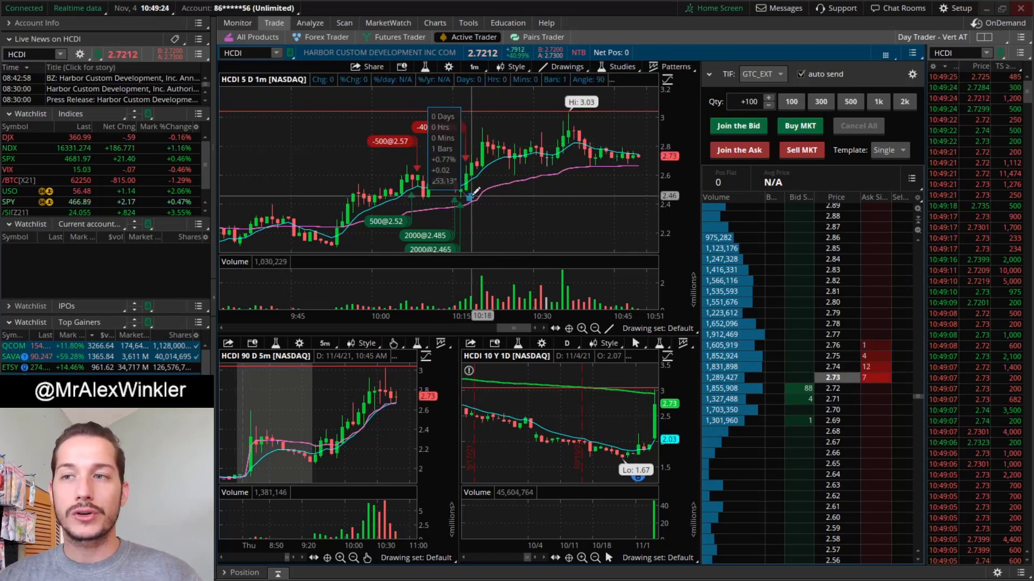
click(508, 126)
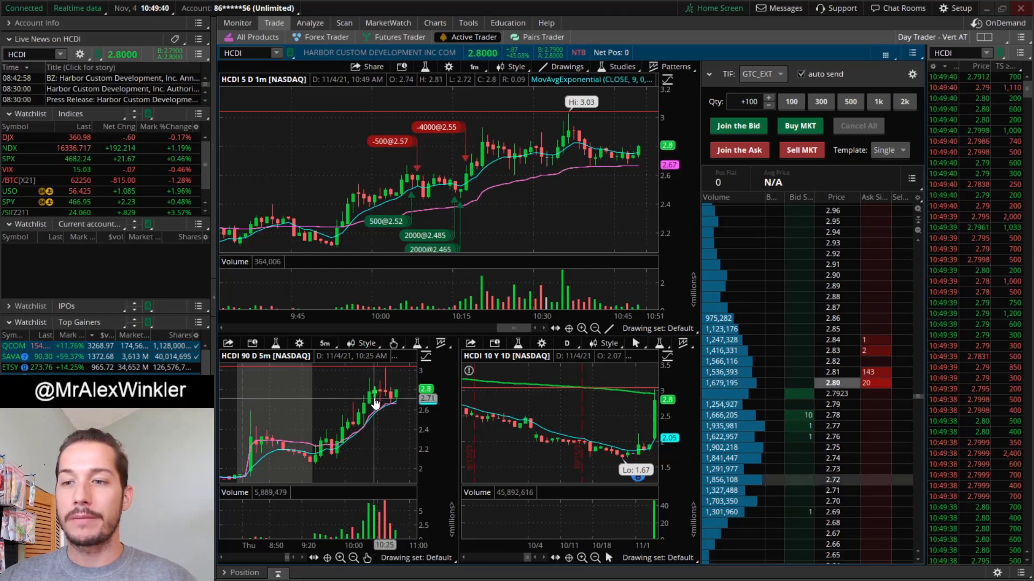
mouse_move(492, 168)
mouse_down()
mouse_move(508, 129)
mouse_move(584, 177)
mouse_up()
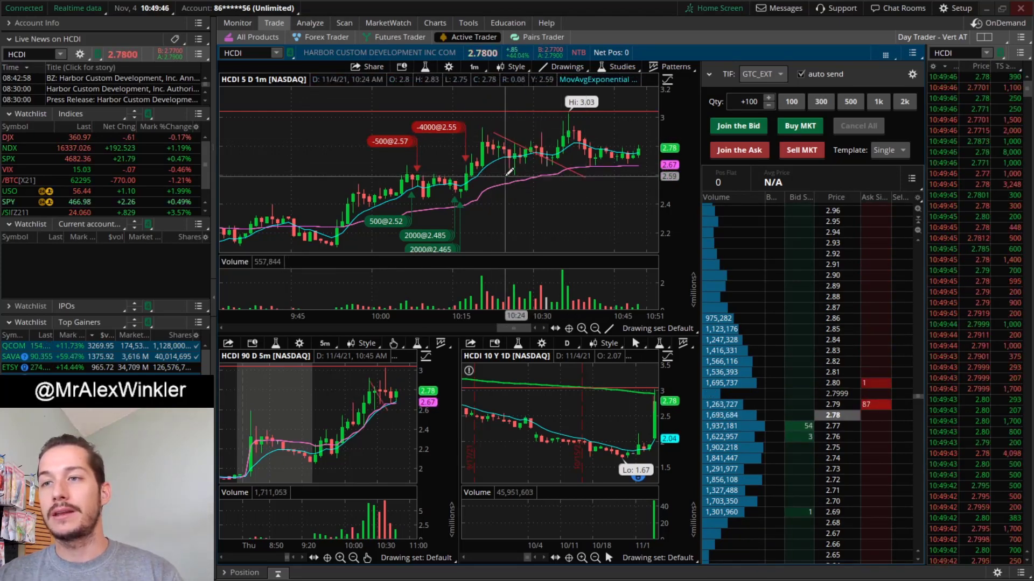
drag(508, 171, 592, 124)
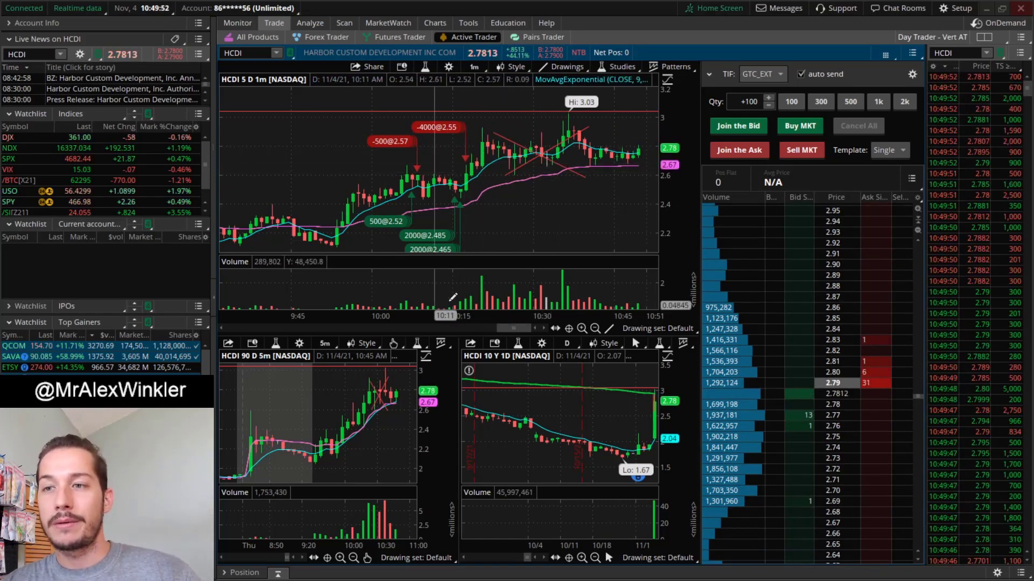
key(alt)
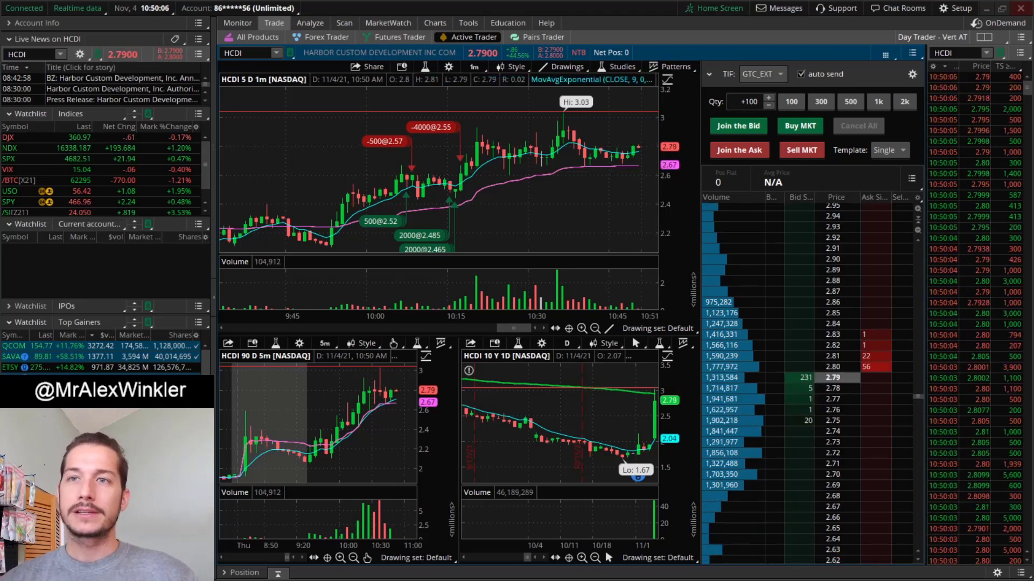
- Bring up Monitor > Activity and Positions to review the Roth IRA holdings
click(240, 23)
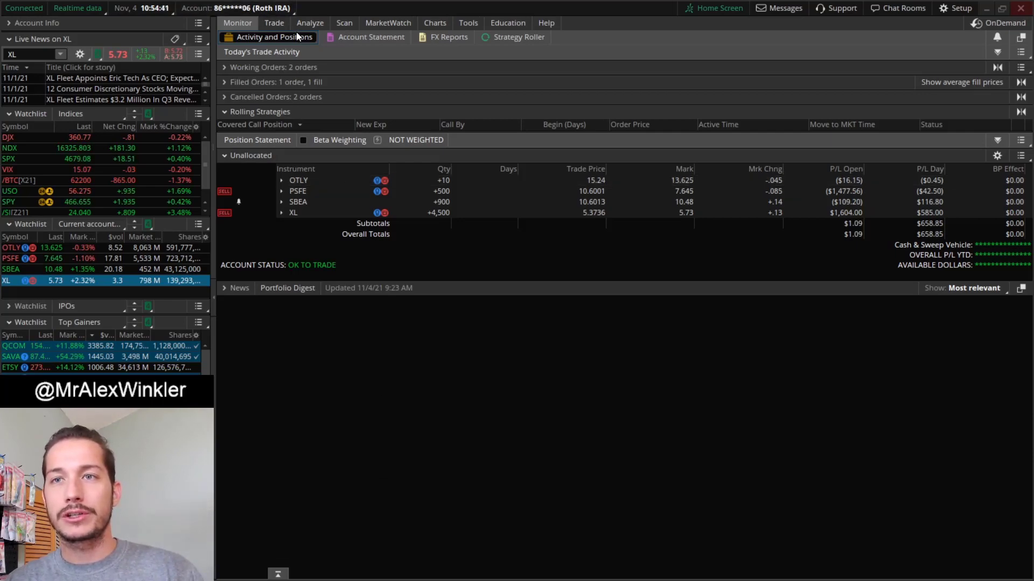
click(269, 25)
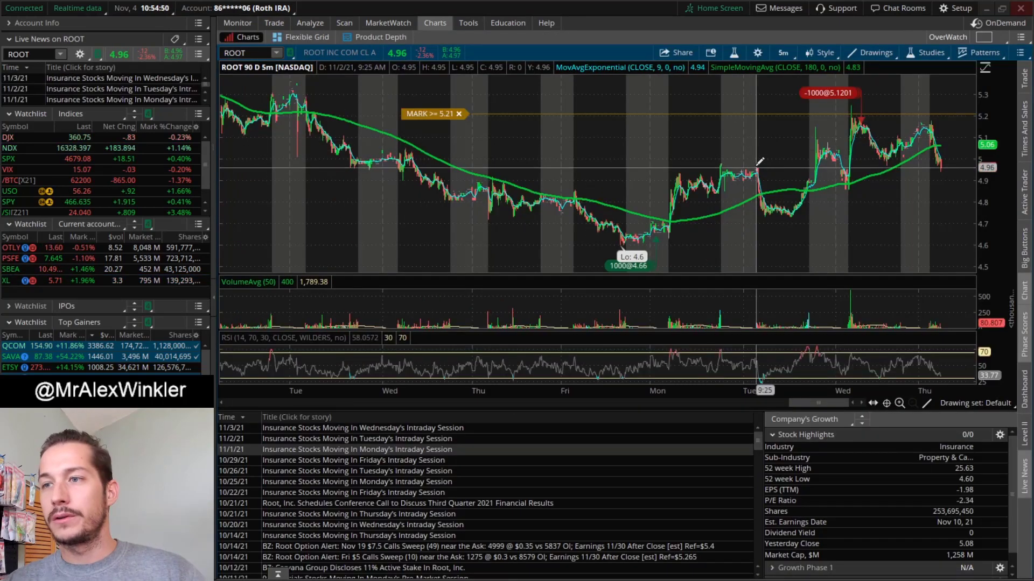
scroll(757, 164, up, 3)
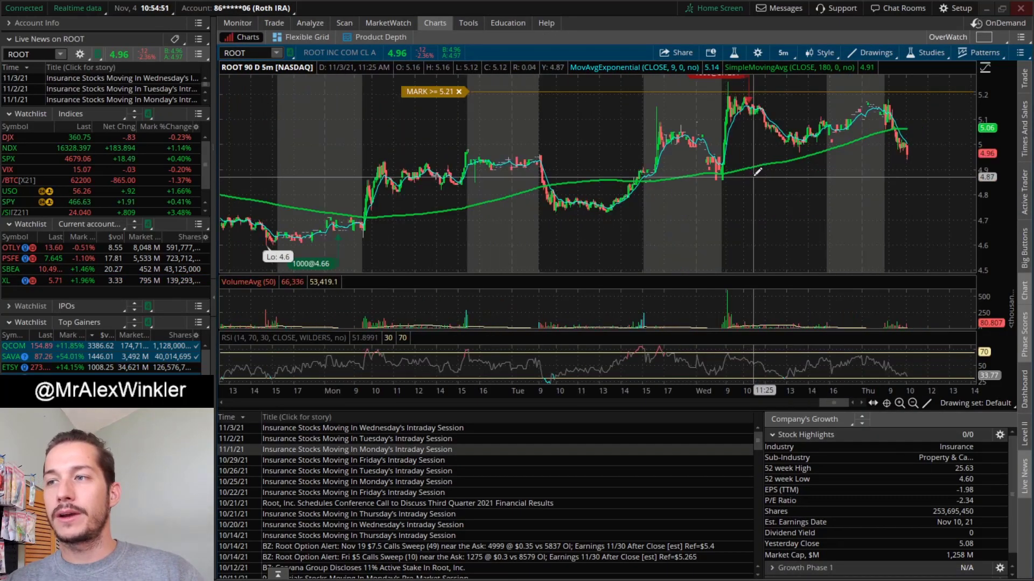
scroll(349, 210, down, 3)
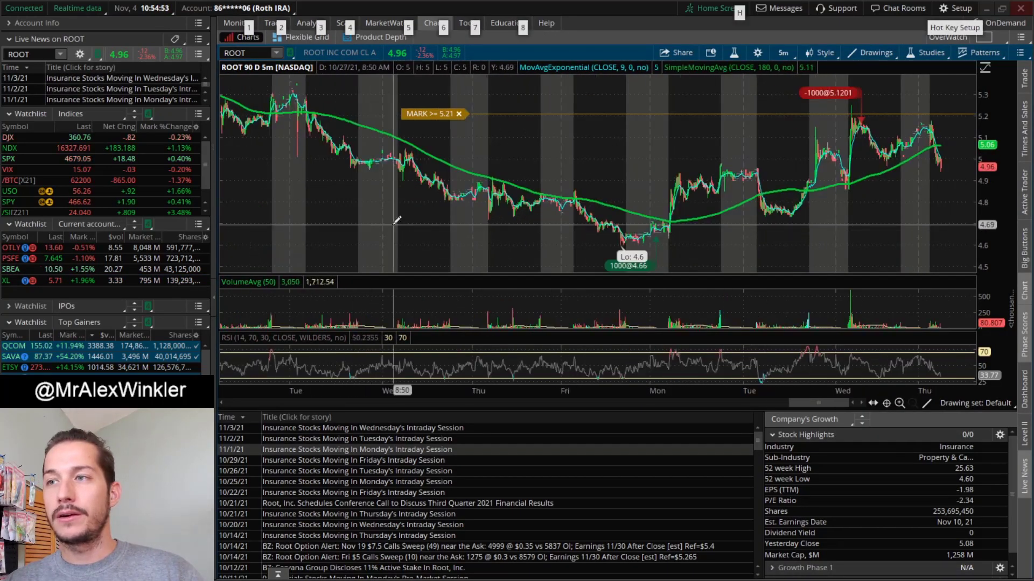
click(661, 237)
drag(867, 143, 851, 124)
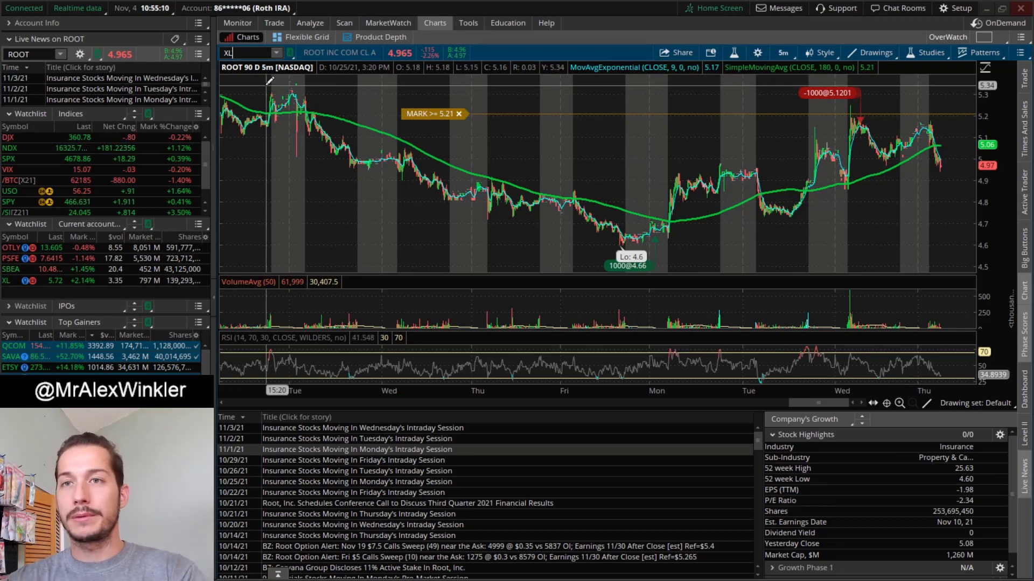
key(Return)
key(alt)
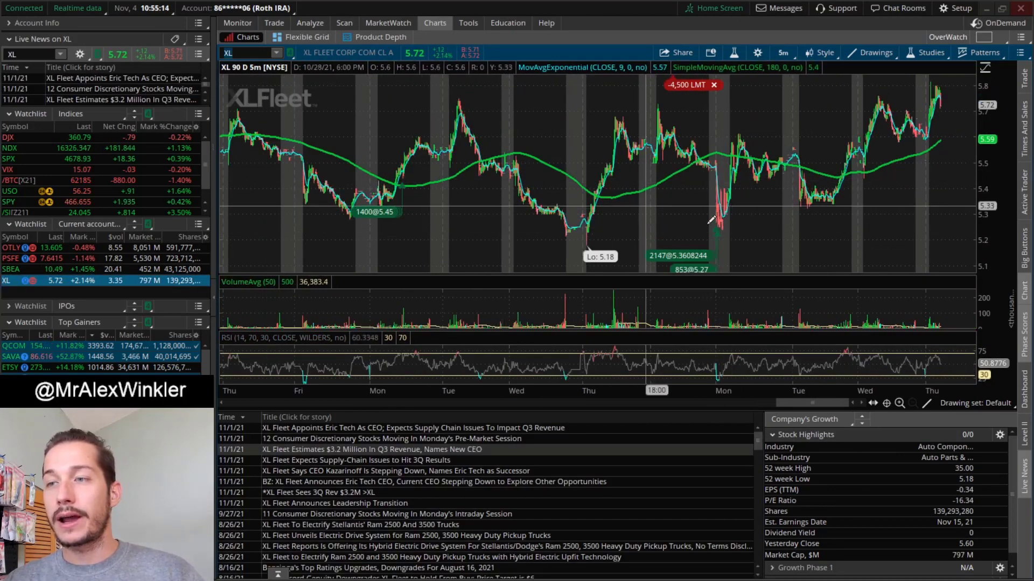
- Check the positions overview, then open XL's full-size chart with news
click(254, 23)
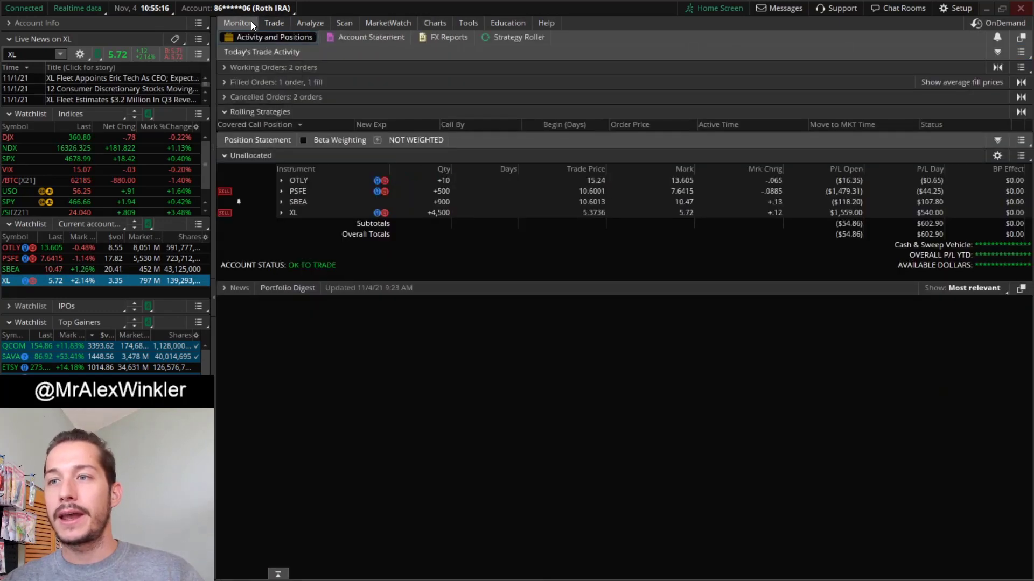
mouse_move(269, 25)
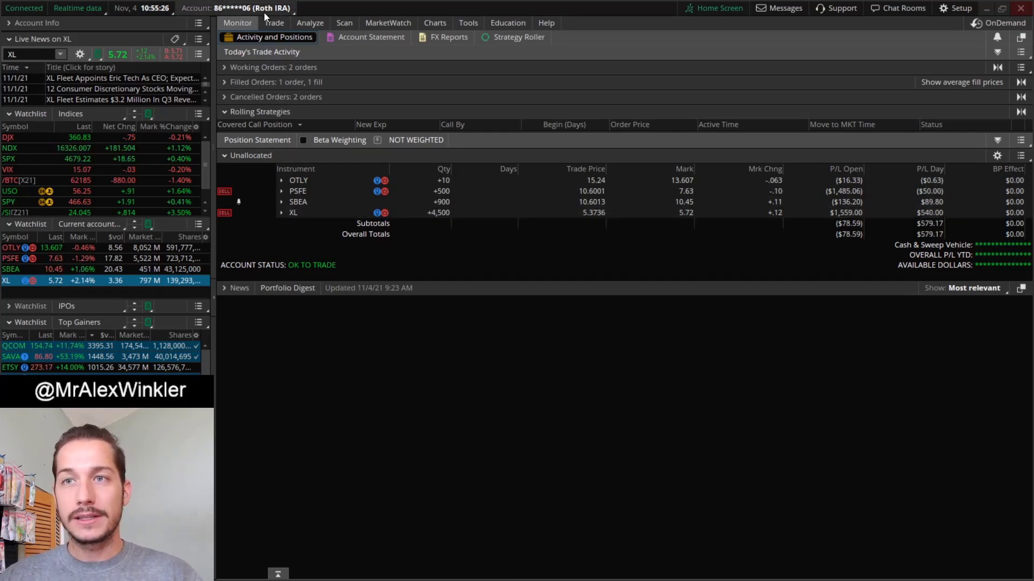
click(270, 27)
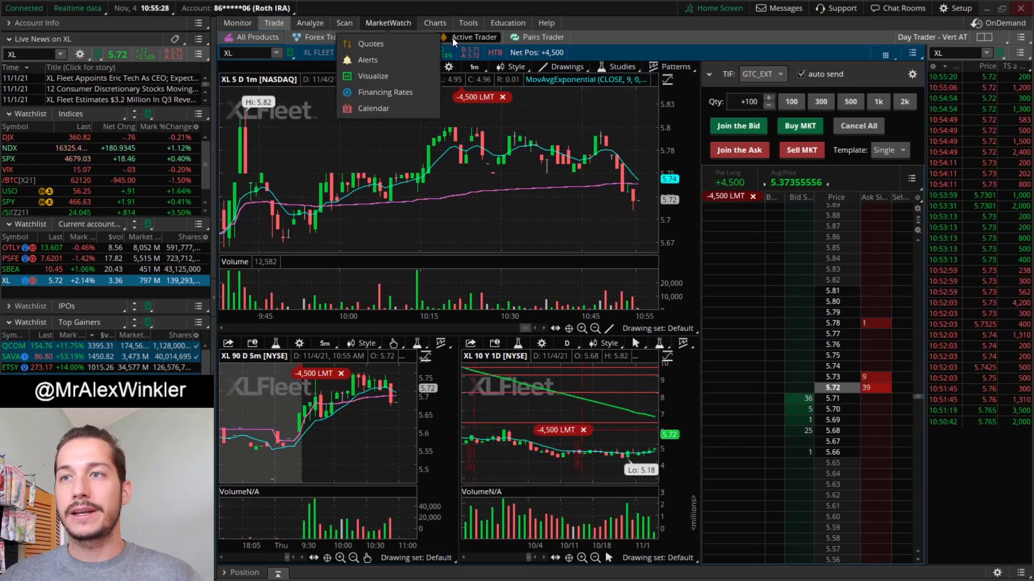
click(434, 22)
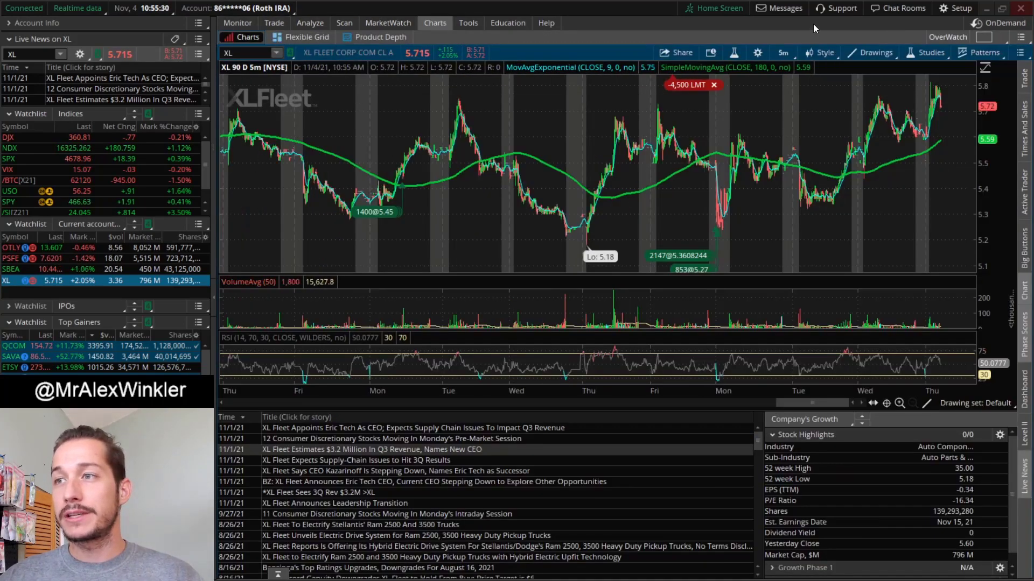
- Set the chart to 360 D : 4h and step through OTLY to PSFE
click(785, 56)
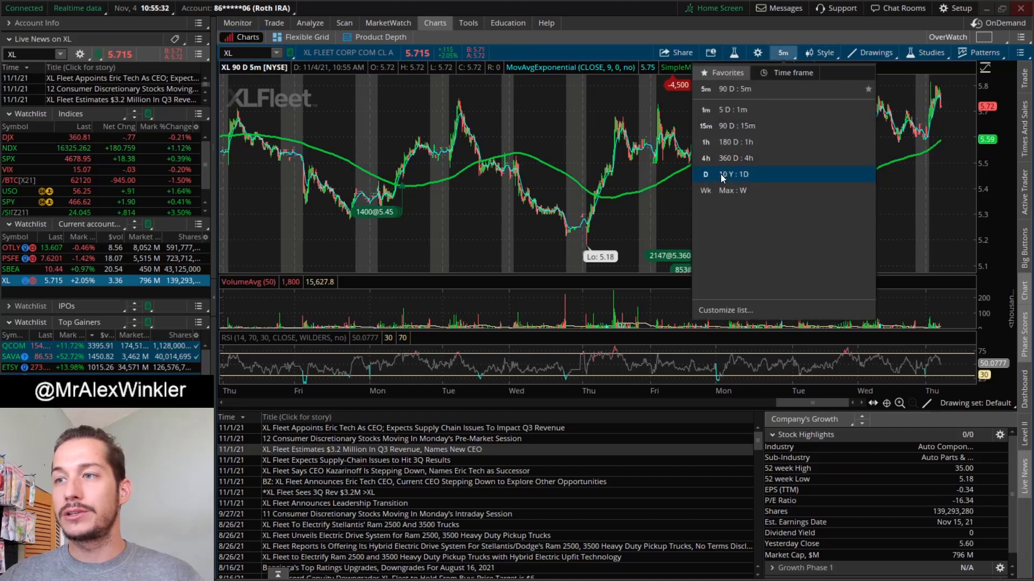
click(725, 158)
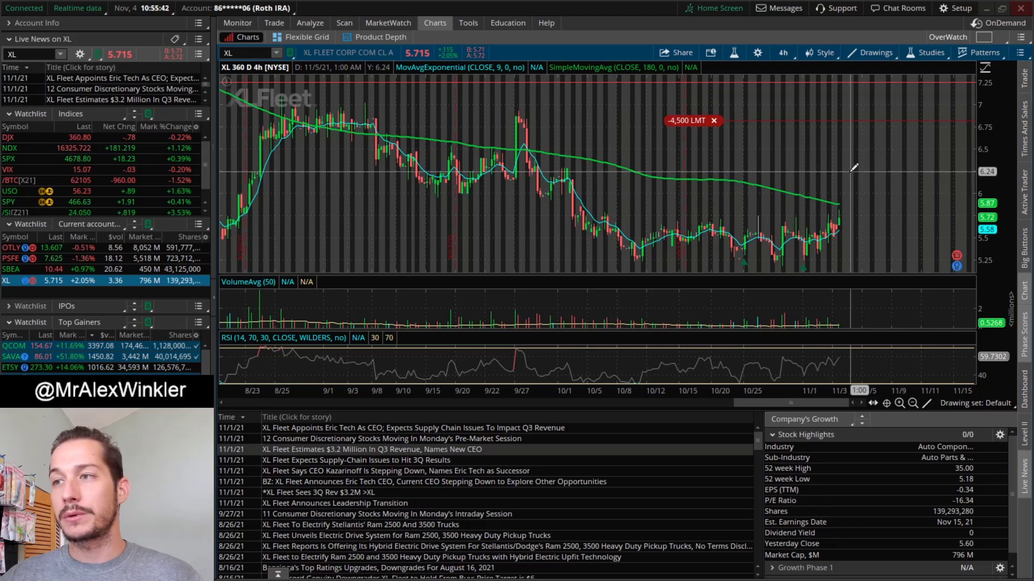
scroll(854, 168, down, 2)
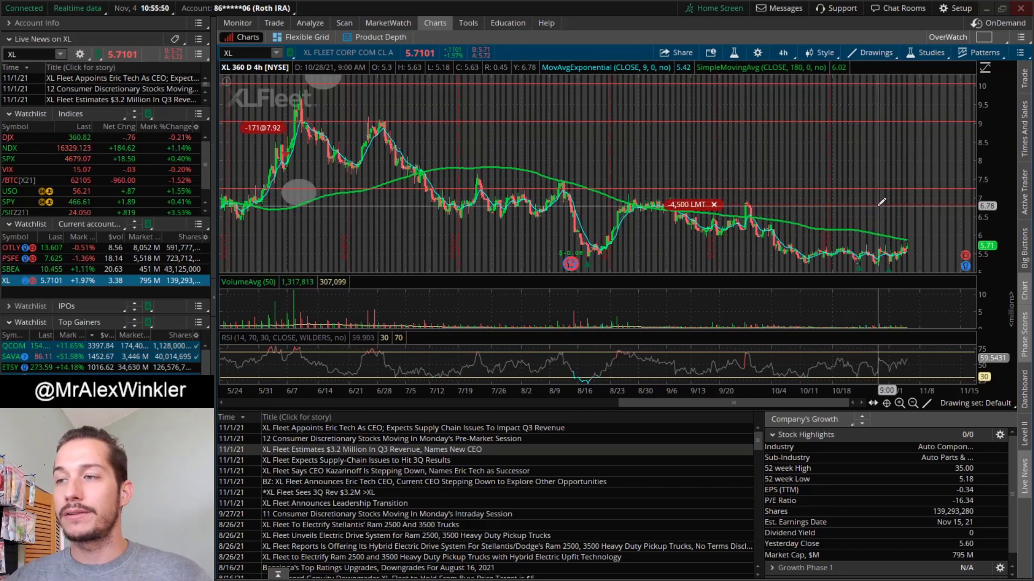
click(907, 256)
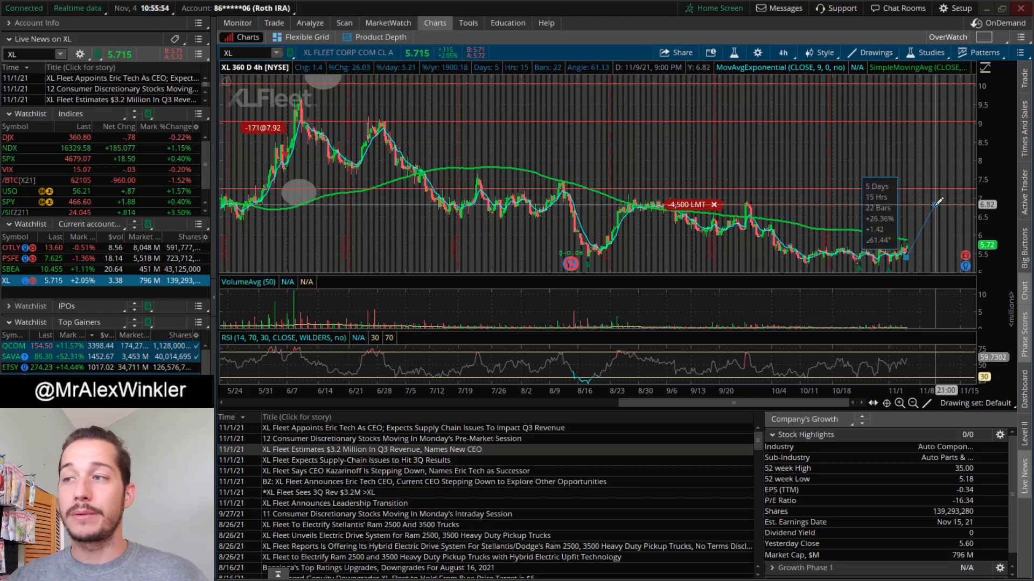
key(Escape)
scroll(869, 171, down, 5)
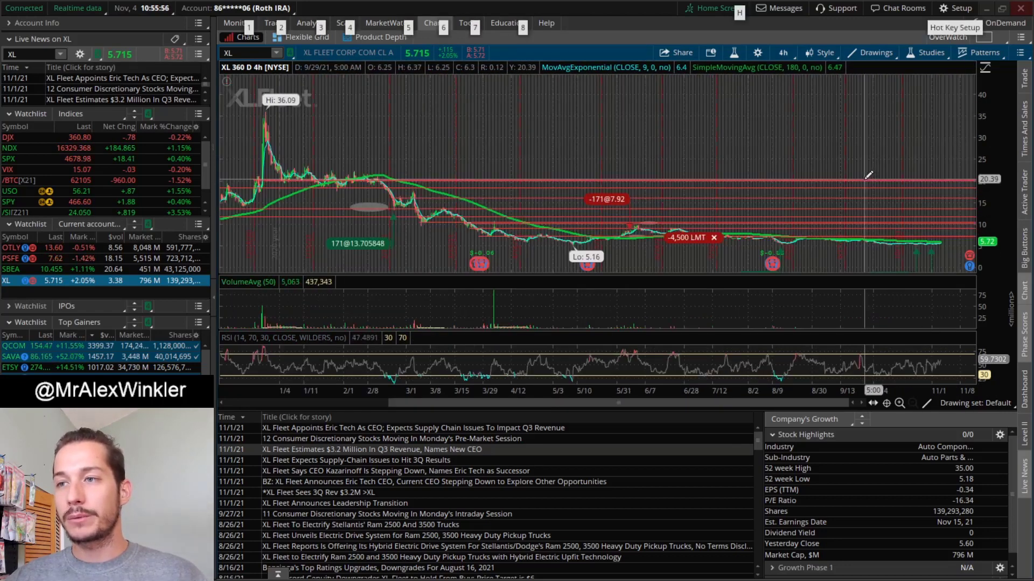
key(Up)
key(Up)
key(Up)
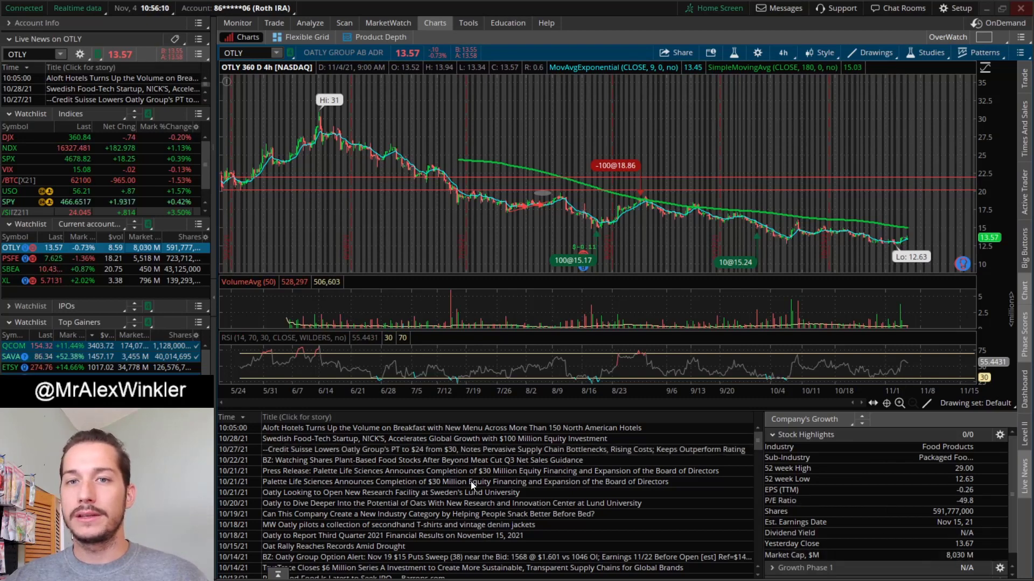
click(117, 258)
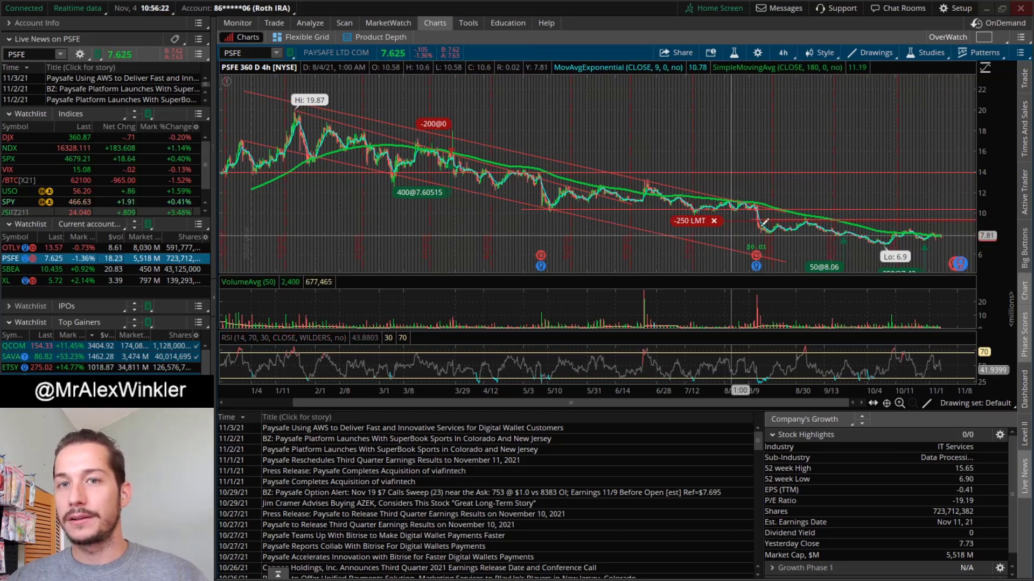
click(88, 271)
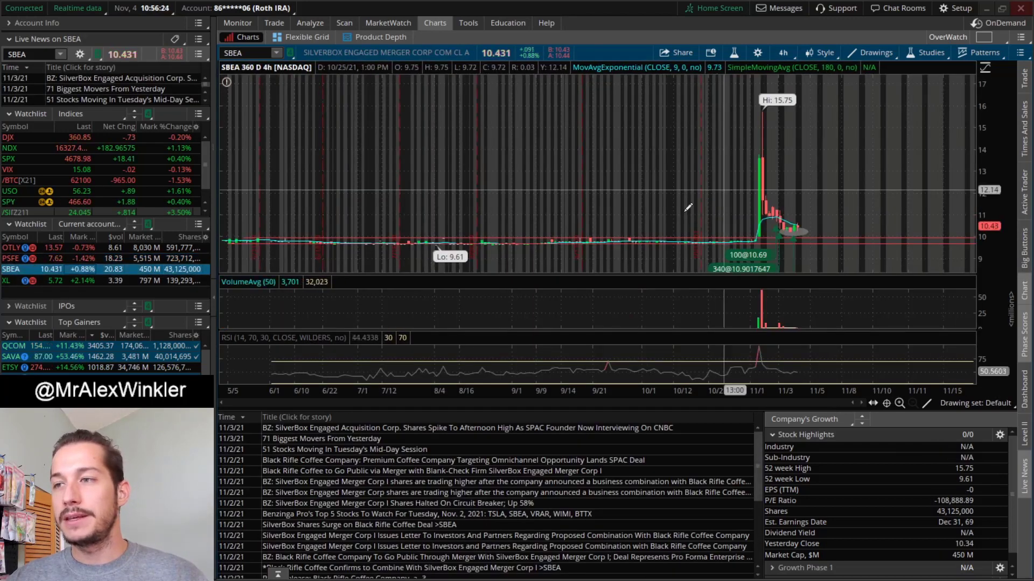